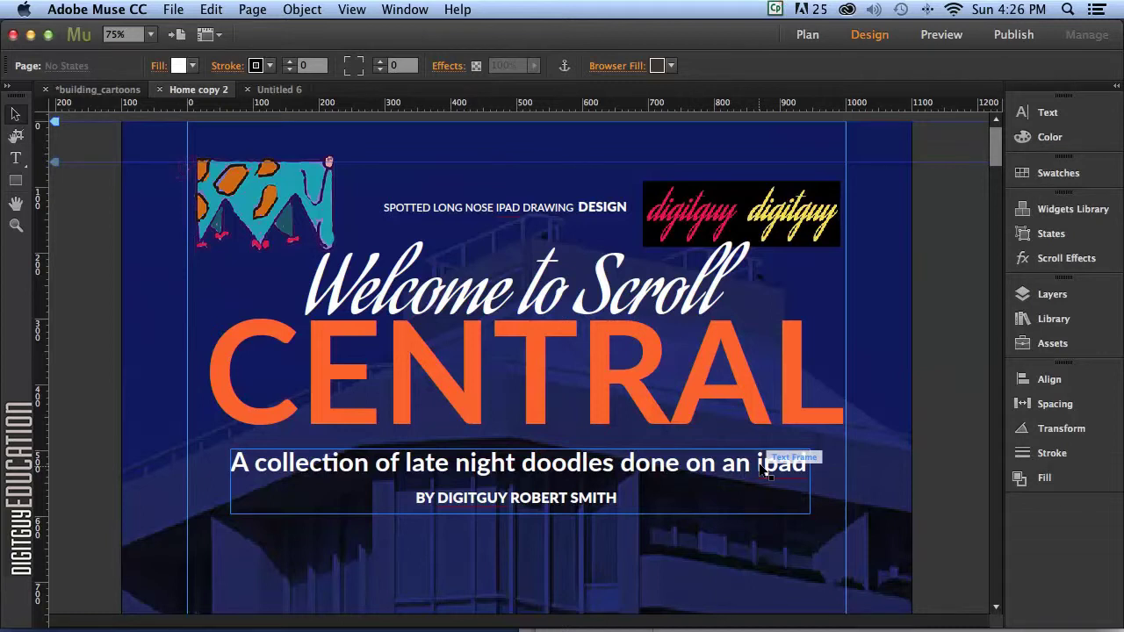
Preview the Home copy 2 page in the browser and examine how its header, titles and cartoons move while scrolling.
{"action": "left_click", "coordinate": [171, 9]}
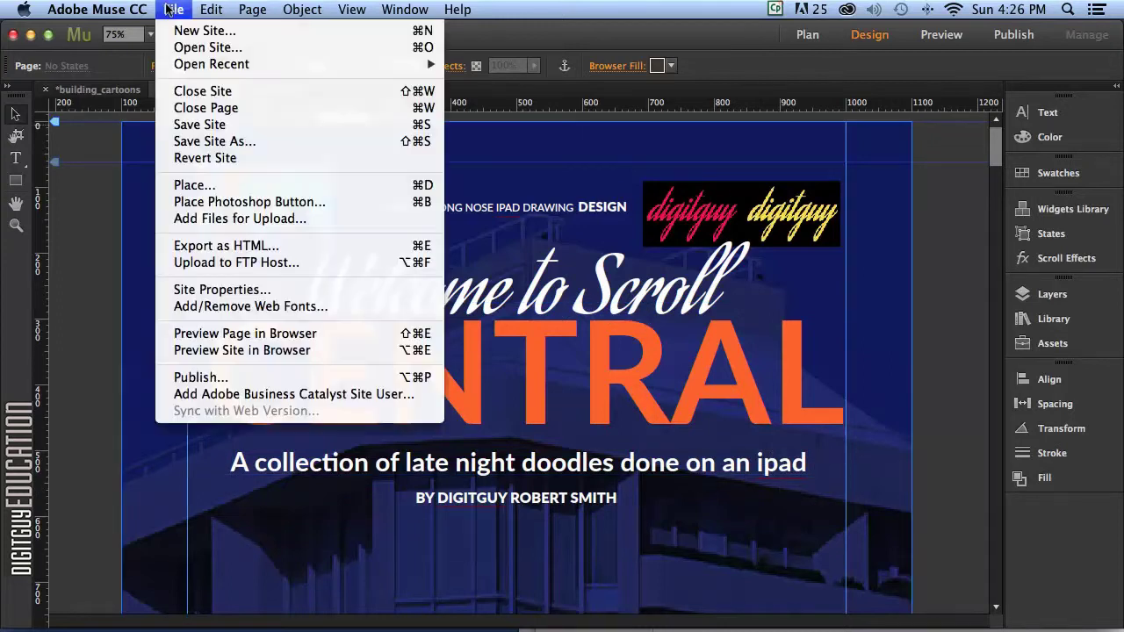
{"action": "left_click", "coordinate": [246, 333]}
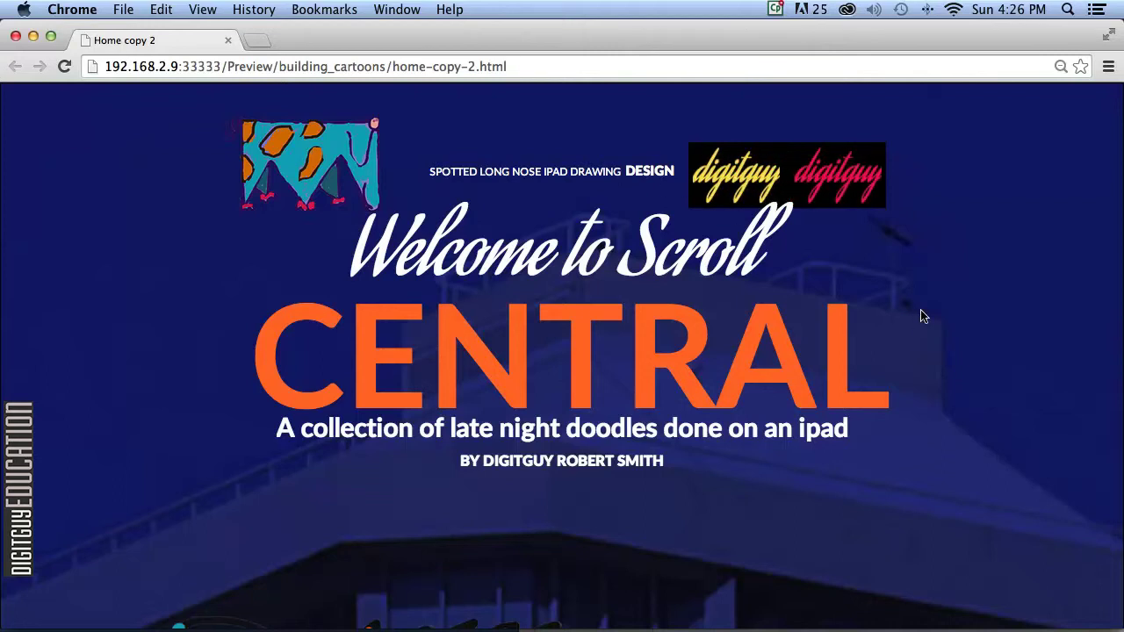
{"action": "scroll", "coordinate": [921, 308], "scroll_direction": "down", "scroll_amount": 3}
{"action": "scroll", "coordinate": [922, 309], "scroll_direction": "up", "scroll_amount": 3}
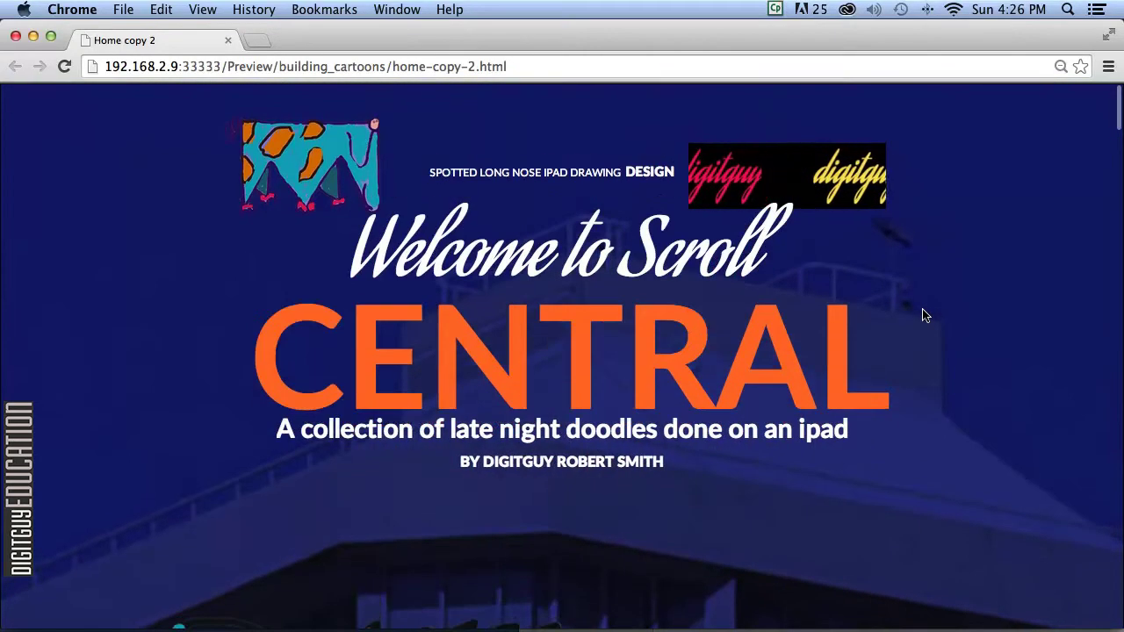
{"action": "scroll", "coordinate": [923, 305], "scroll_direction": "down", "scroll_amount": 3}
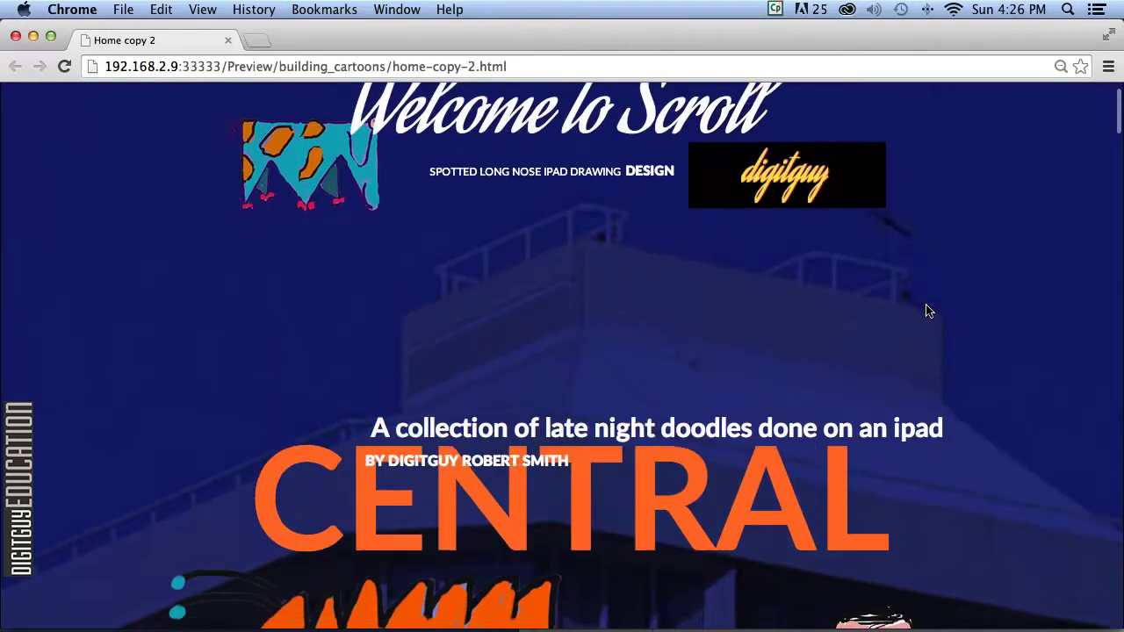
{"action": "scroll", "coordinate": [927, 303], "scroll_direction": "down", "scroll_amount": 3}
{"action": "scroll", "coordinate": [928, 302], "scroll_direction": "down", "scroll_amount": 5}
{"action": "scroll", "coordinate": [931, 306], "scroll_direction": "down", "scroll_amount": 5}
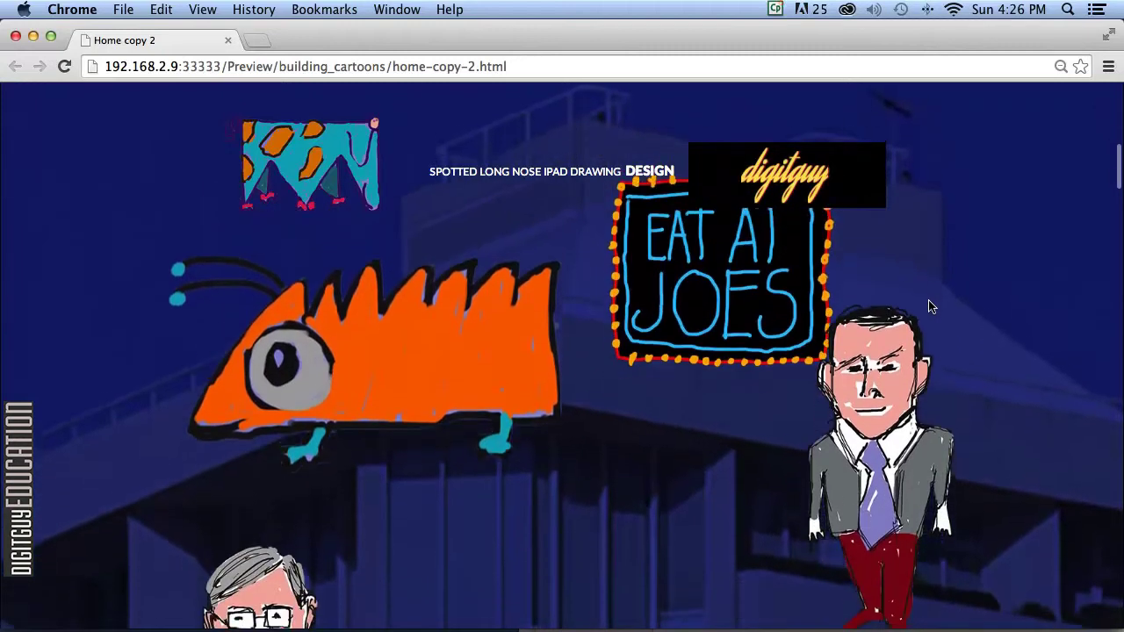
{"action": "scroll", "coordinate": [928, 299], "scroll_direction": "down", "scroll_amount": 5}
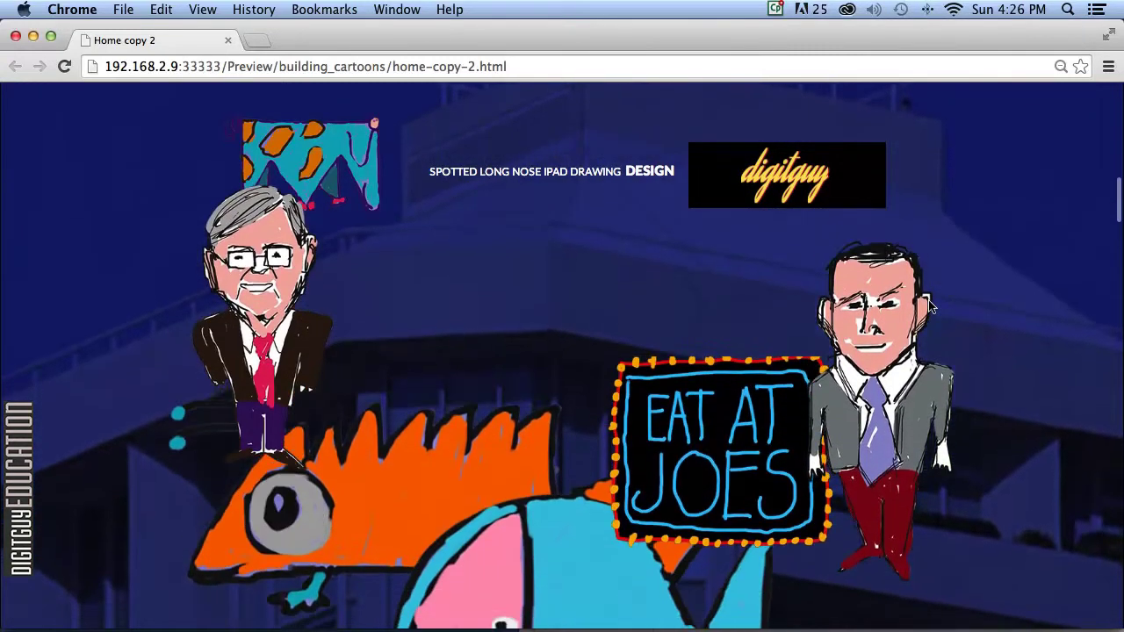
{"action": "scroll", "coordinate": [928, 300], "scroll_direction": "down", "scroll_amount": 5}
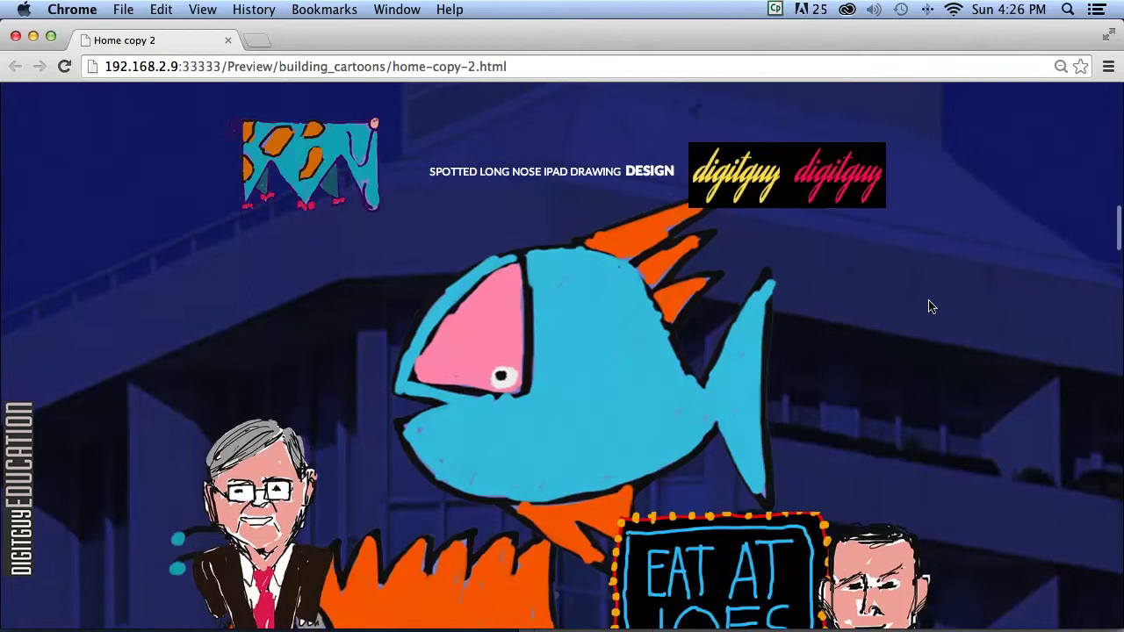
{"action": "scroll", "coordinate": [931, 307], "scroll_direction": "down", "scroll_amount": 5}
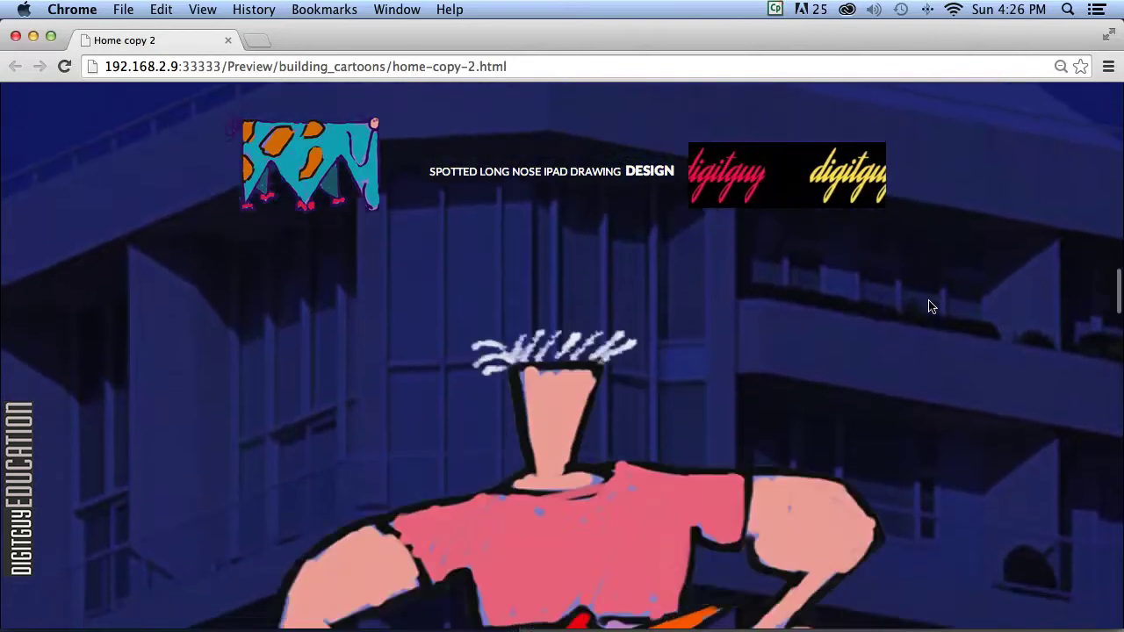
{"action": "scroll", "coordinate": [931, 306], "scroll_direction": "down", "scroll_amount": 5}
{"action": "scroll", "coordinate": [931, 307], "scroll_direction": "down", "scroll_amount": 2}
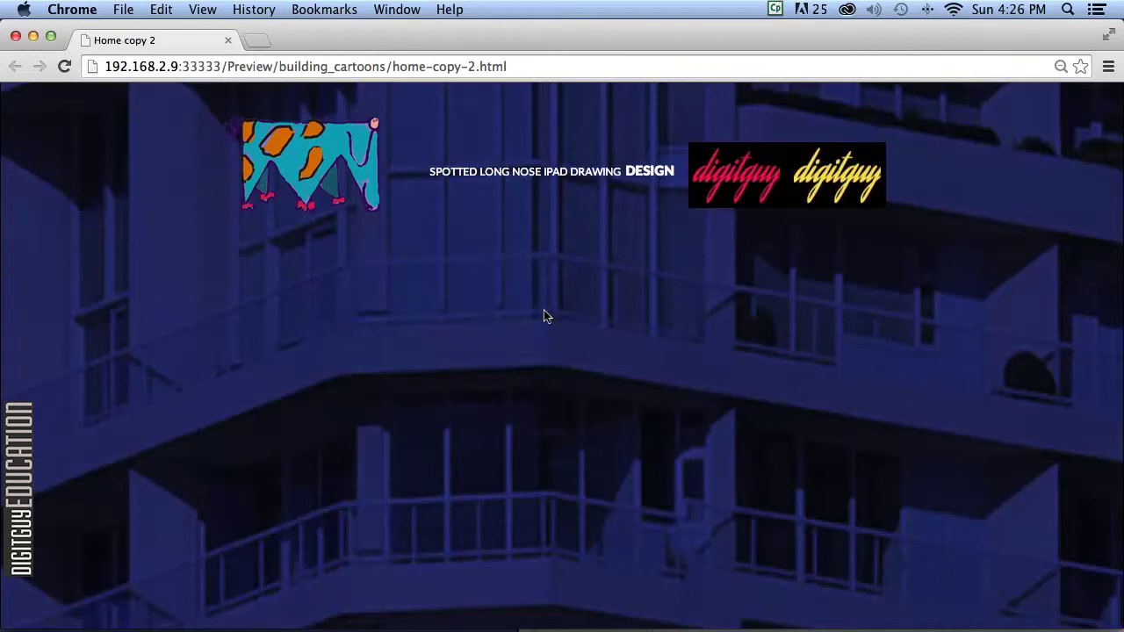
{"action": "left_click", "coordinate": [14, 35]}
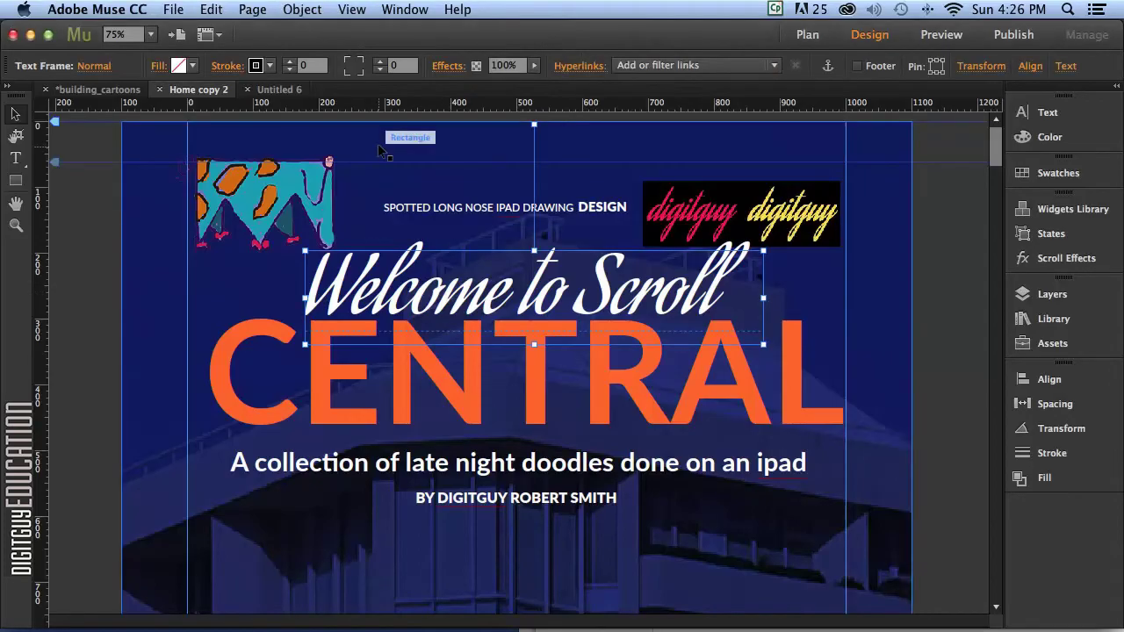
Open the blank Untitled 6 page for design and check the page dimensions in the site properties.
{"action": "left_click", "coordinate": [806, 36]}
{"action": "double_click", "coordinate": [477, 181]}
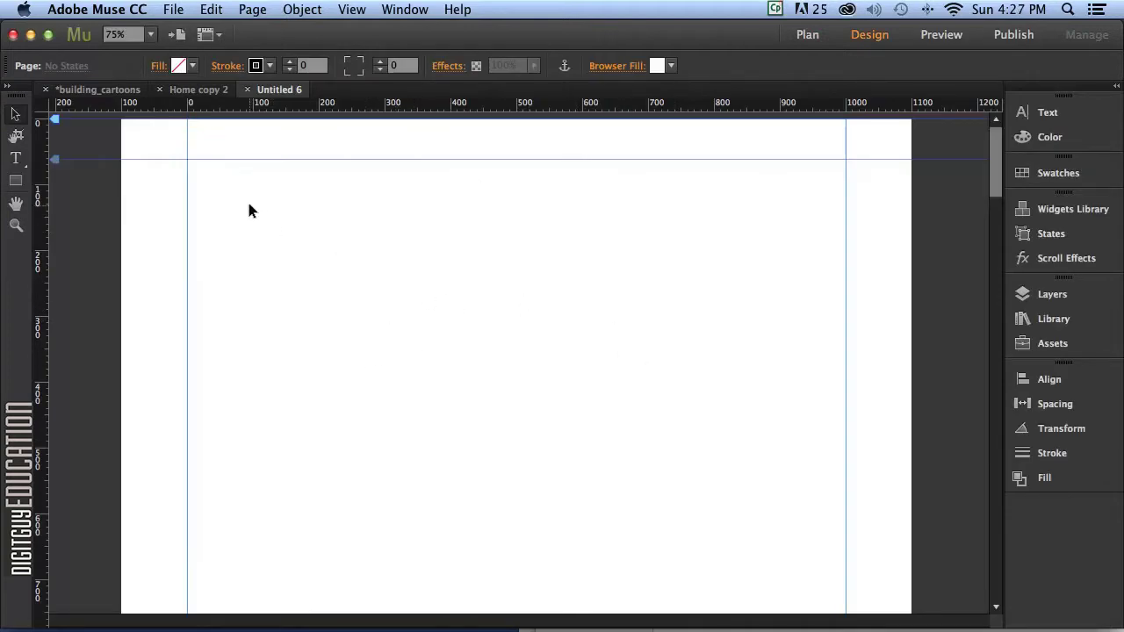
{"action": "left_click", "coordinate": [173, 9]}
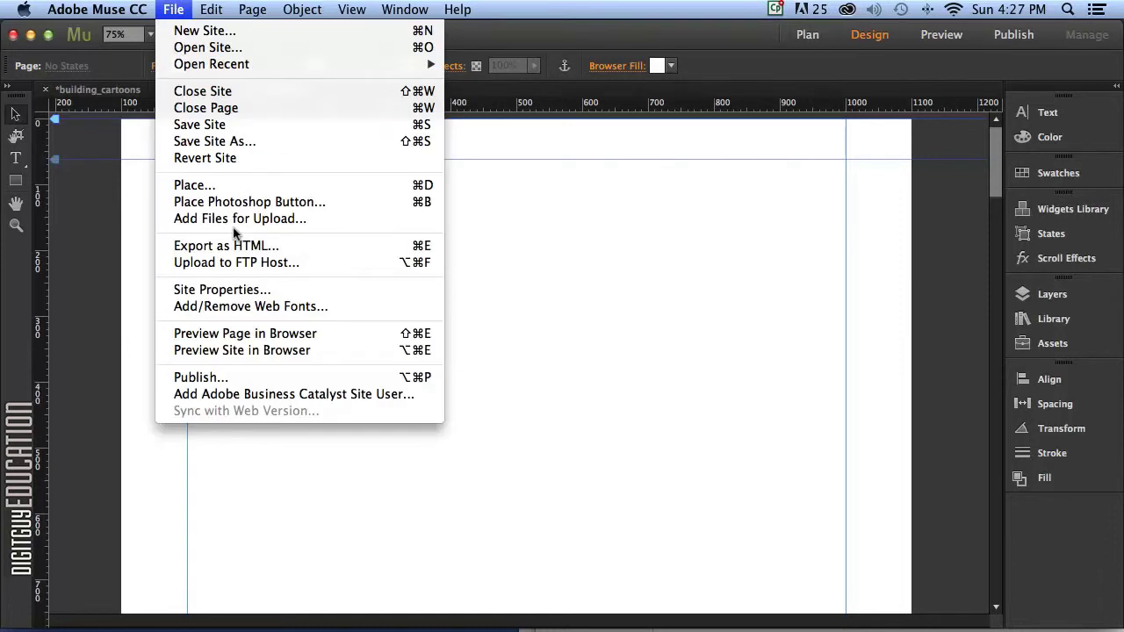
{"action": "left_click", "coordinate": [227, 289]}
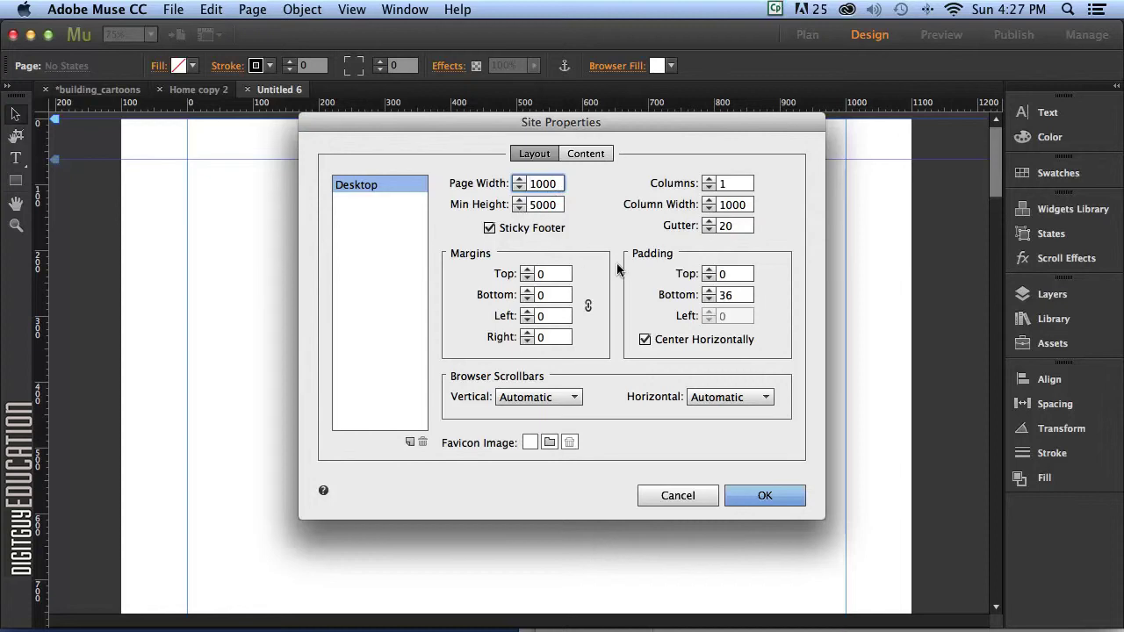
{"action": "left_click", "coordinate": [761, 494]}
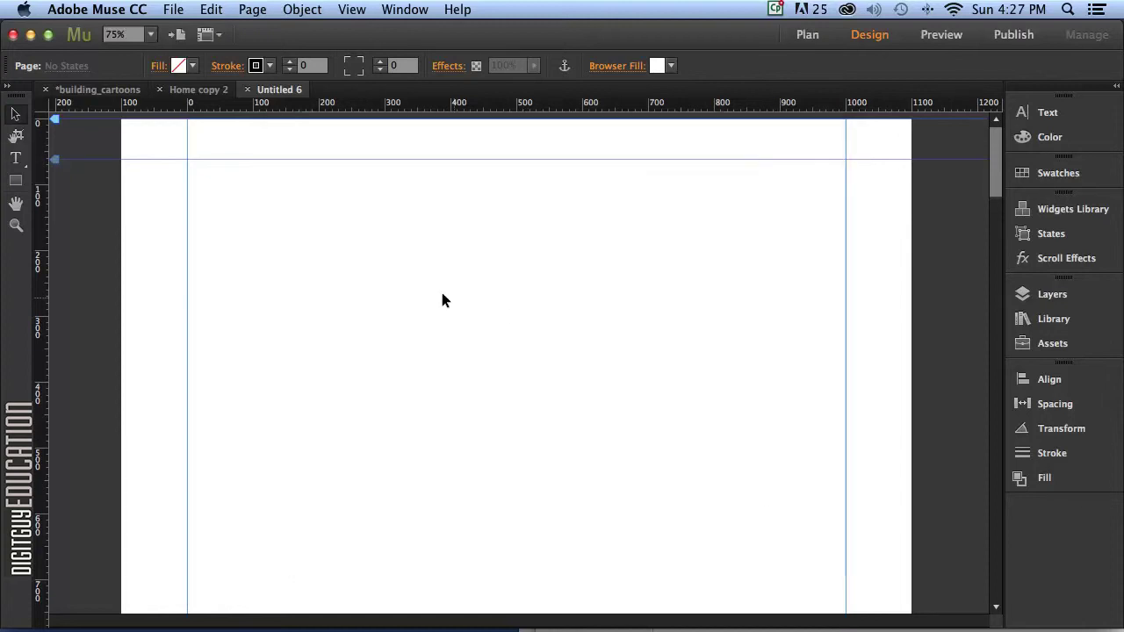
Draw a rectangle from the upper-left corner of the page and set its width to 1000 and height to 5000.
{"action": "left_click", "coordinate": [15, 180]}
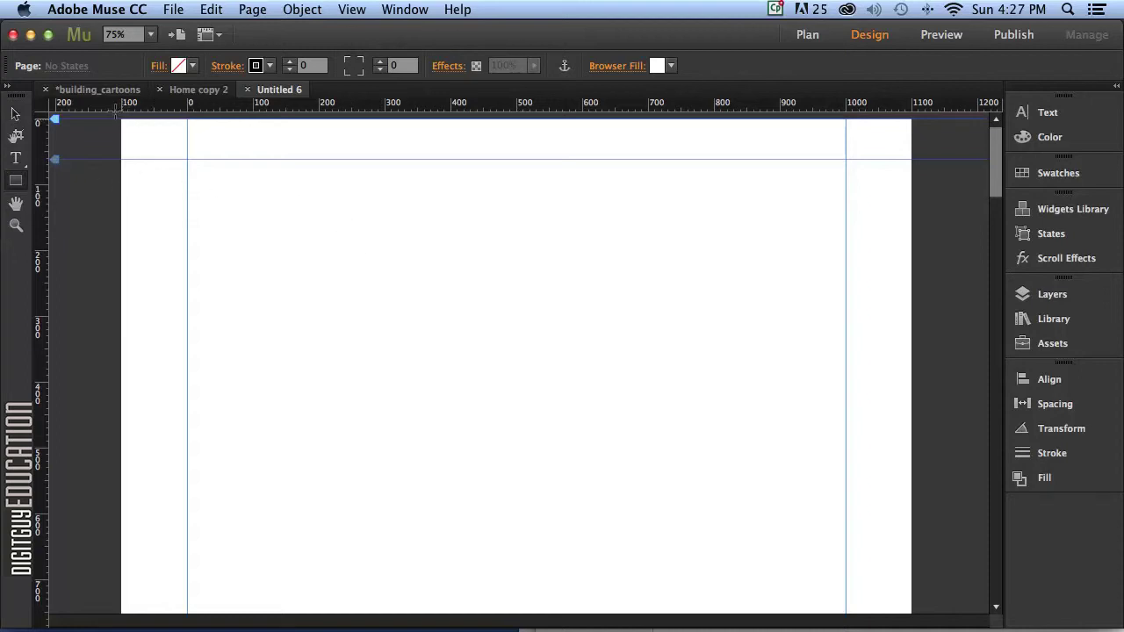
{"action": "mouse_move", "coordinate": [121, 119]}
{"action": "left_mouse_down"}
{"action": "mouse_move", "coordinate": [269, 278]}
{"action": "mouse_move", "coordinate": [444, 530]}
{"action": "mouse_move", "coordinate": [460, 533]}
{"action": "left_mouse_up"}
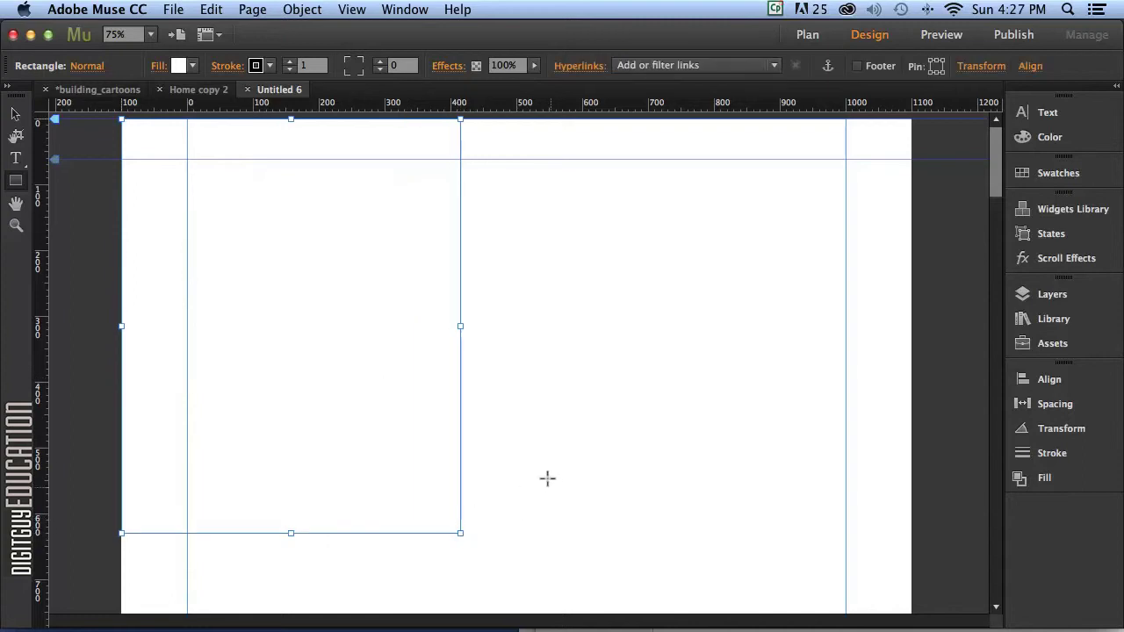
{"action": "left_click", "coordinate": [1053, 428]}
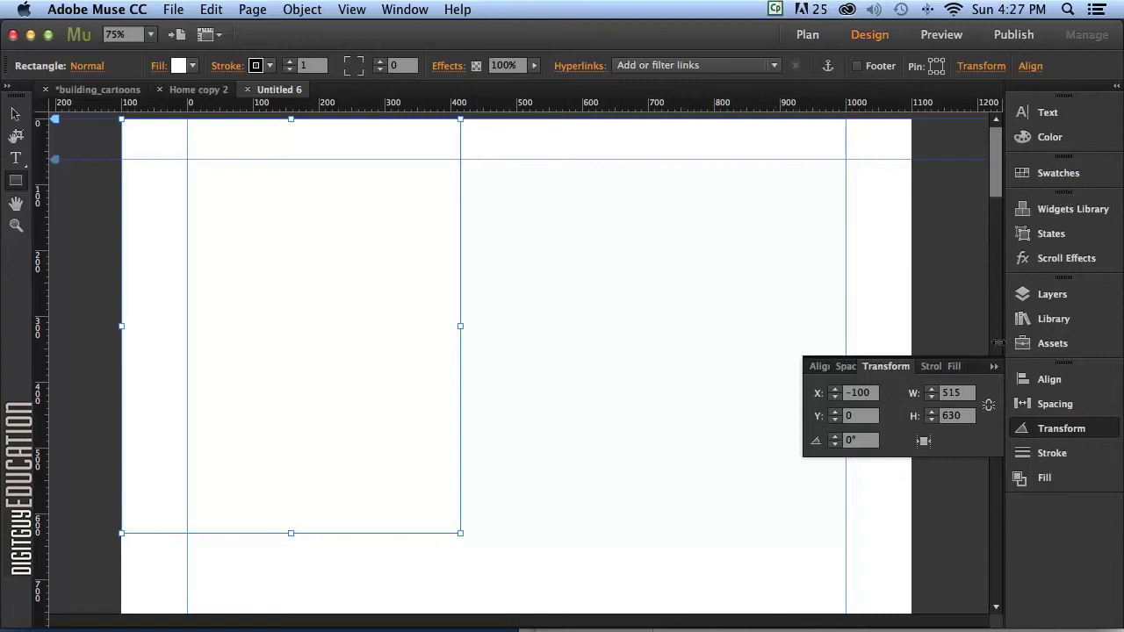
{"action": "left_click", "coordinate": [960, 397]}
{"action": "type", "text": "1000"}
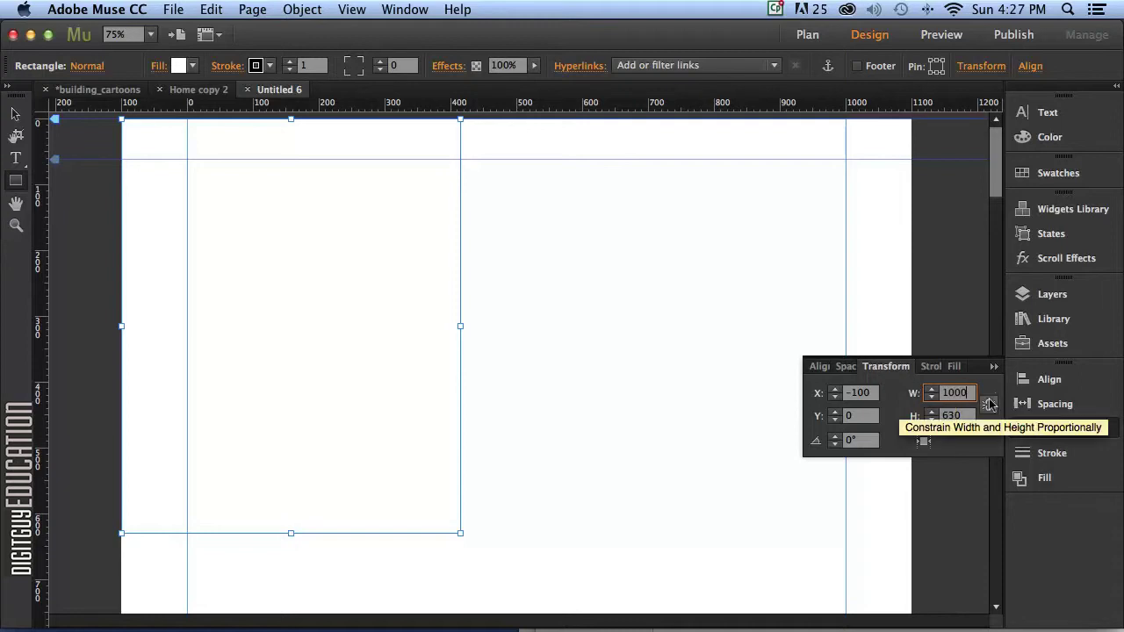
{"action": "left_click", "coordinate": [945, 417]}
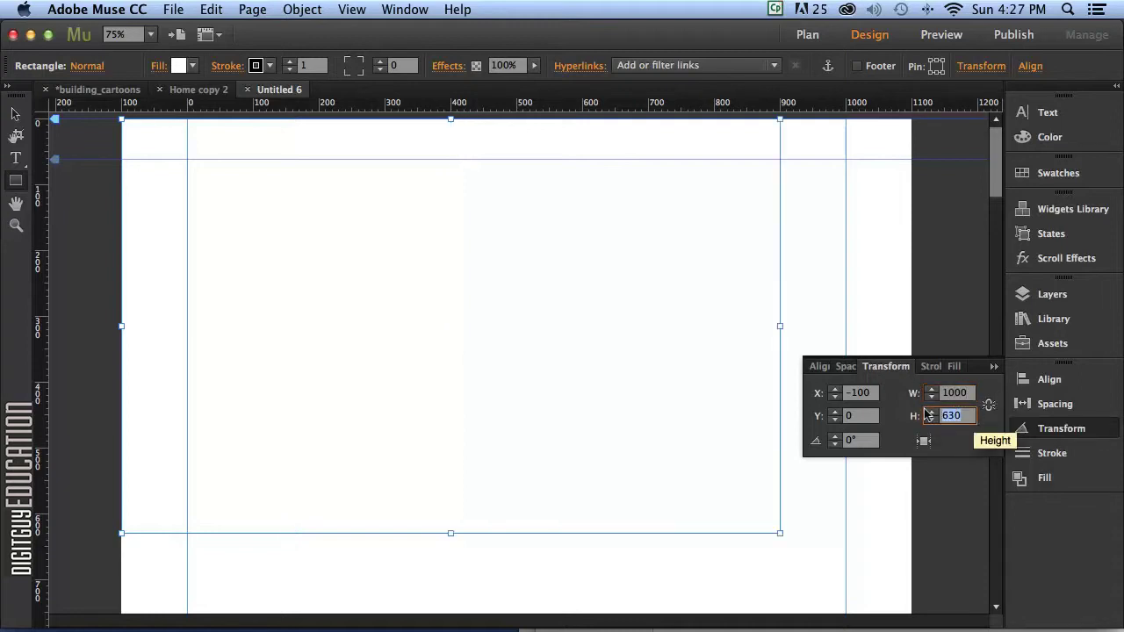
{"action": "type", "text": "5000"}
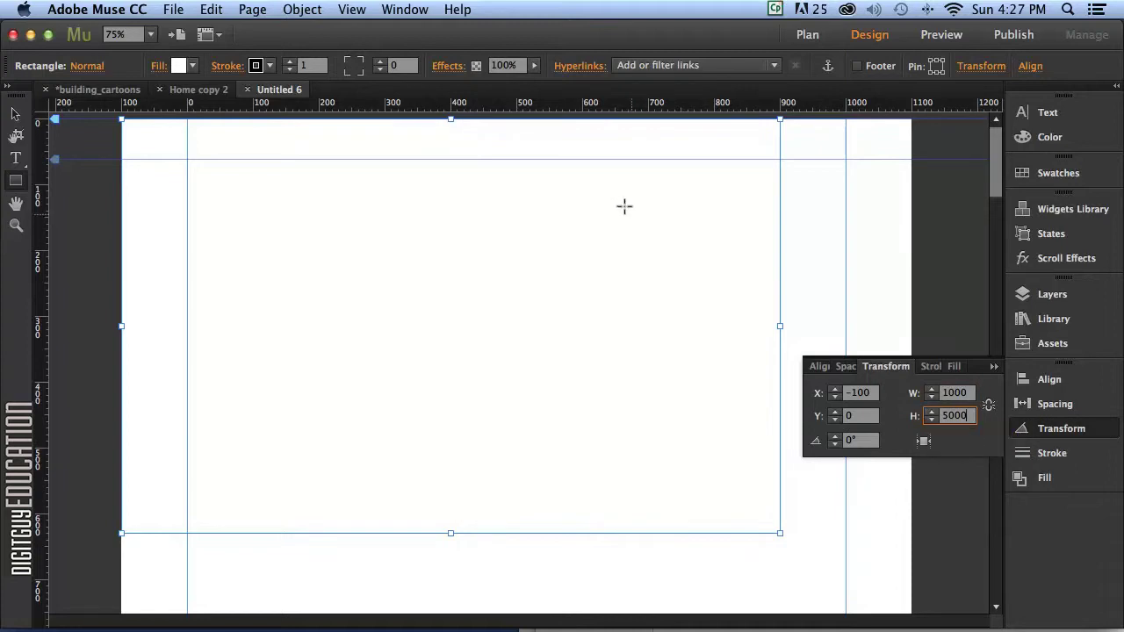
{"action": "left_click", "coordinate": [15, 114]}
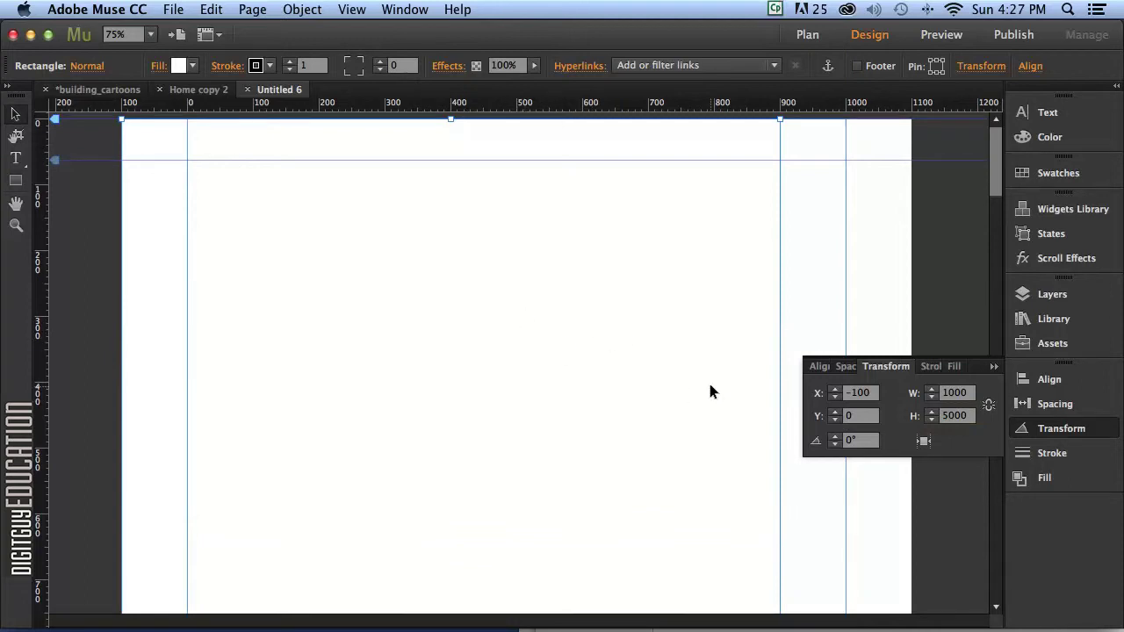
Stretch the tall rectangle horizontally to span the full browser width.
{"action": "key", "text": "super+0"}
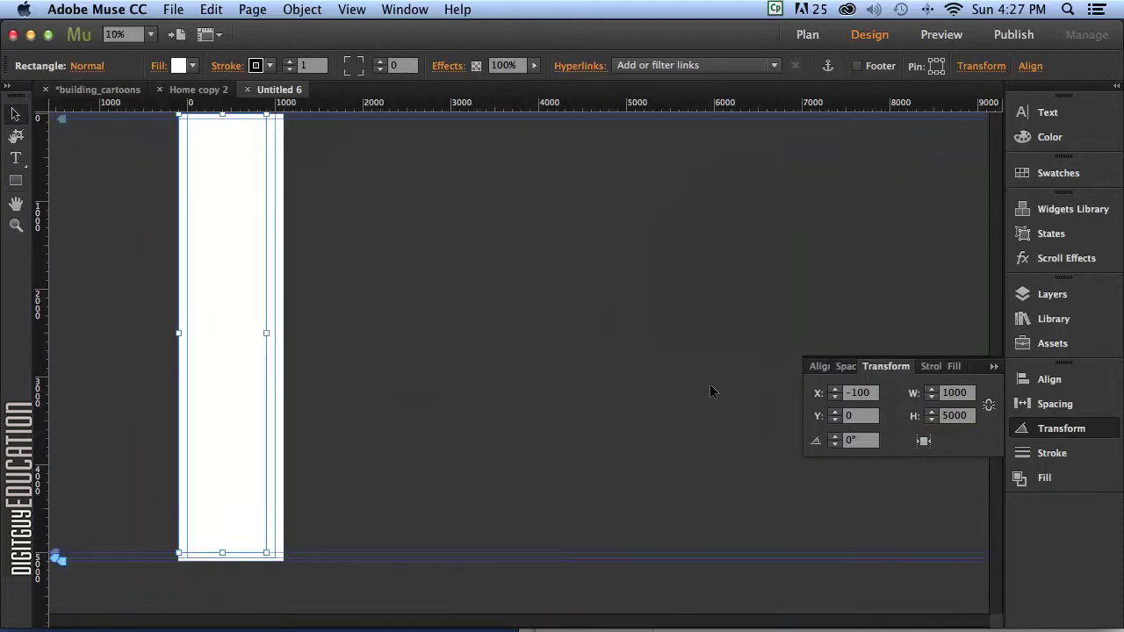
{"action": "key", "text": "super+0"}
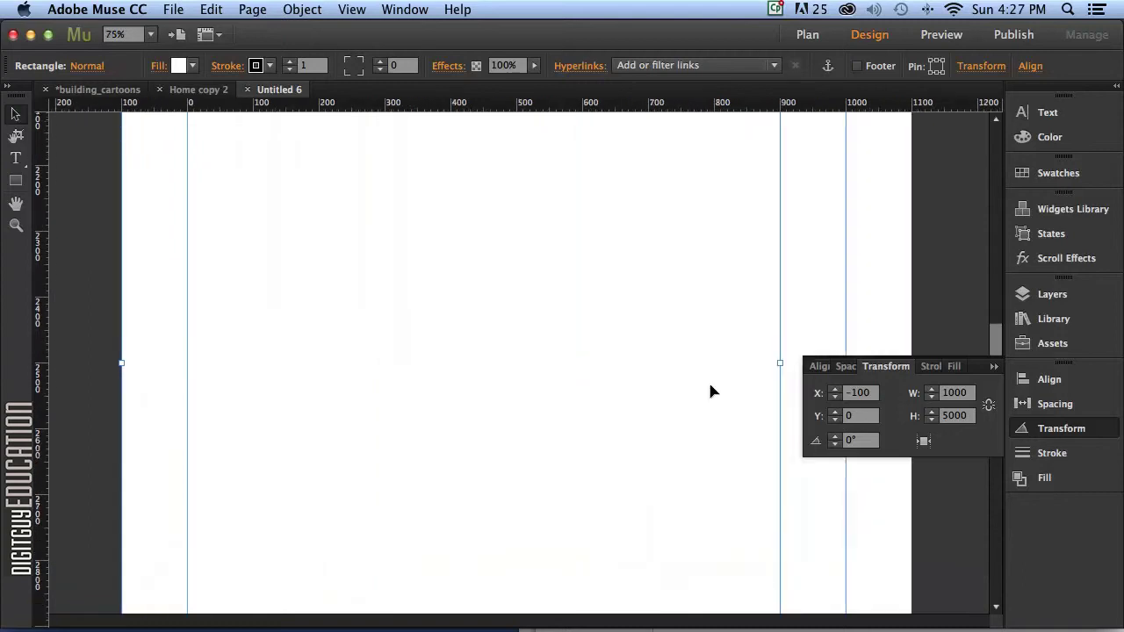
{"action": "scroll", "coordinate": [995, 338], "scroll_direction": "up", "scroll_amount": 3}
{"action": "scroll", "coordinate": [998, 206], "scroll_direction": "up", "scroll_amount": 5}
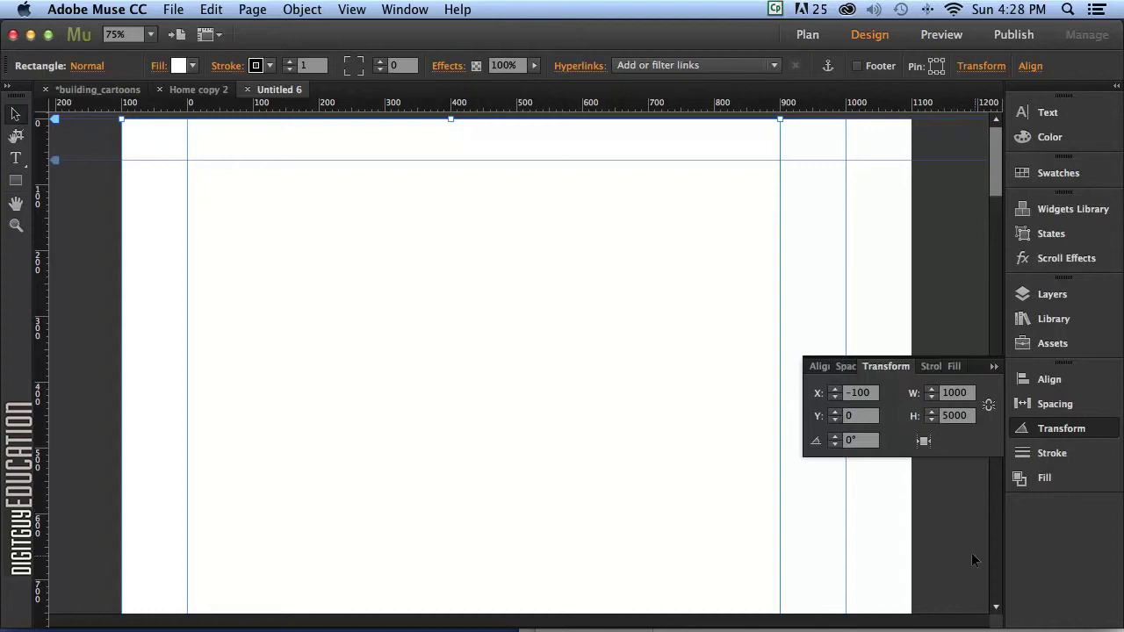
{"action": "left_click", "coordinate": [922, 439]}
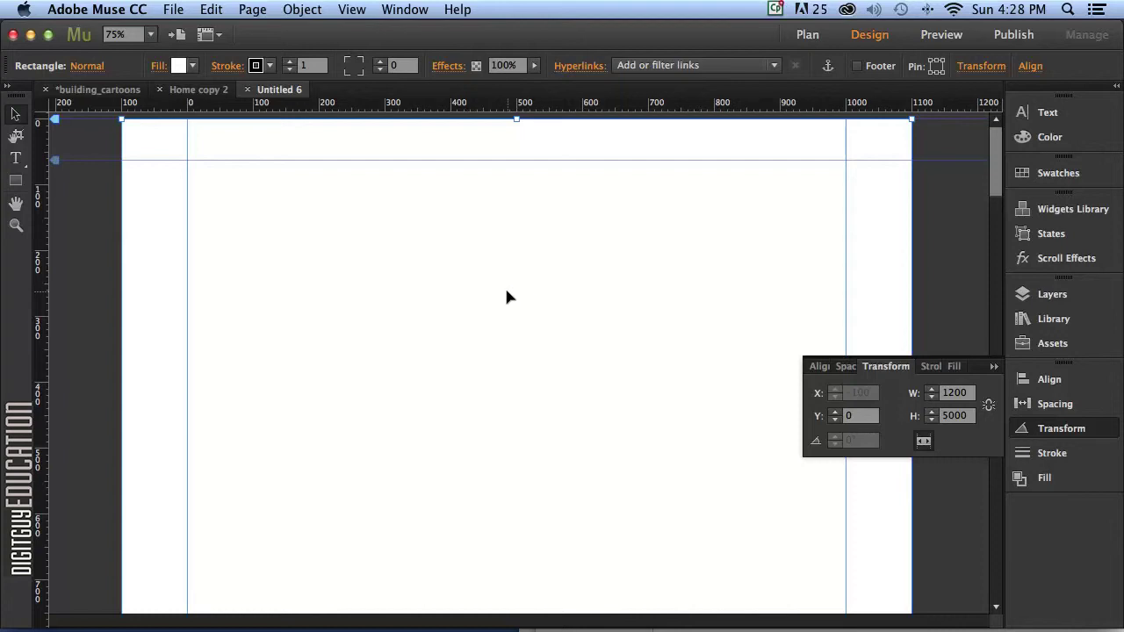
Add building.jpg from the images folder as the rectangle's fill image.
{"action": "left_click", "coordinate": [155, 66]}
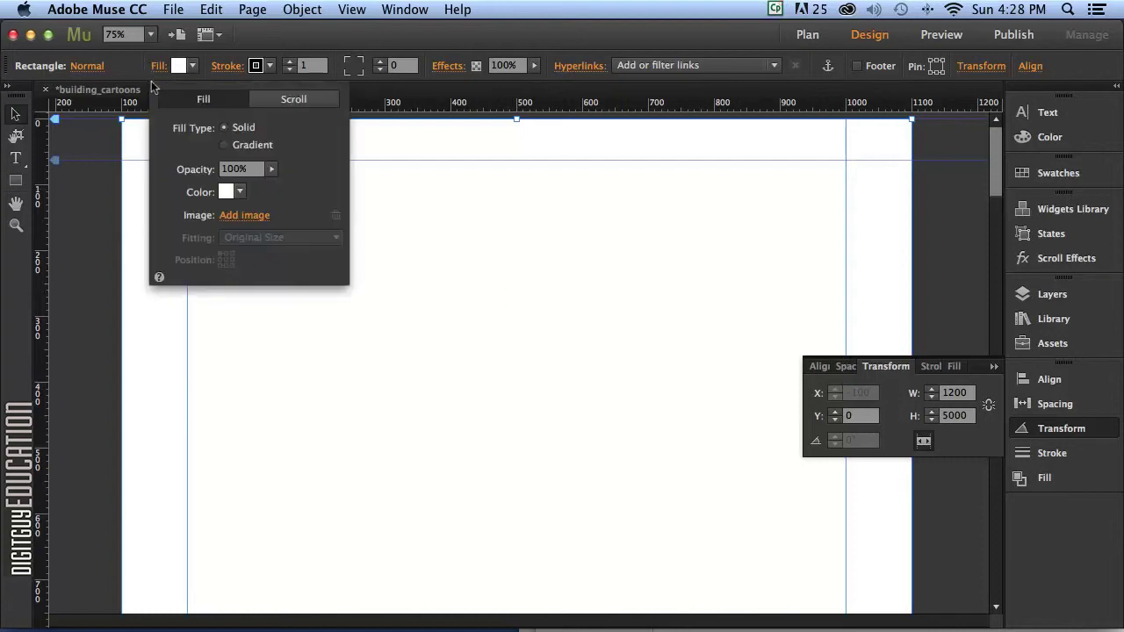
{"action": "left_click", "coordinate": [237, 214]}
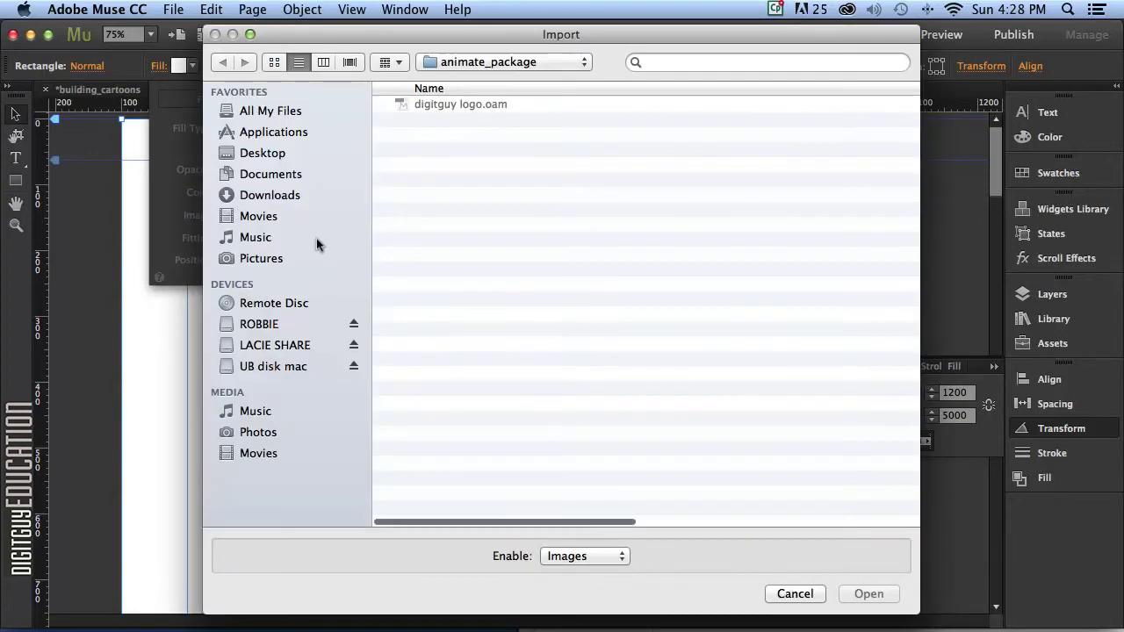
{"action": "left_click", "coordinate": [489, 61]}
{"action": "left_click", "coordinate": [492, 115]}
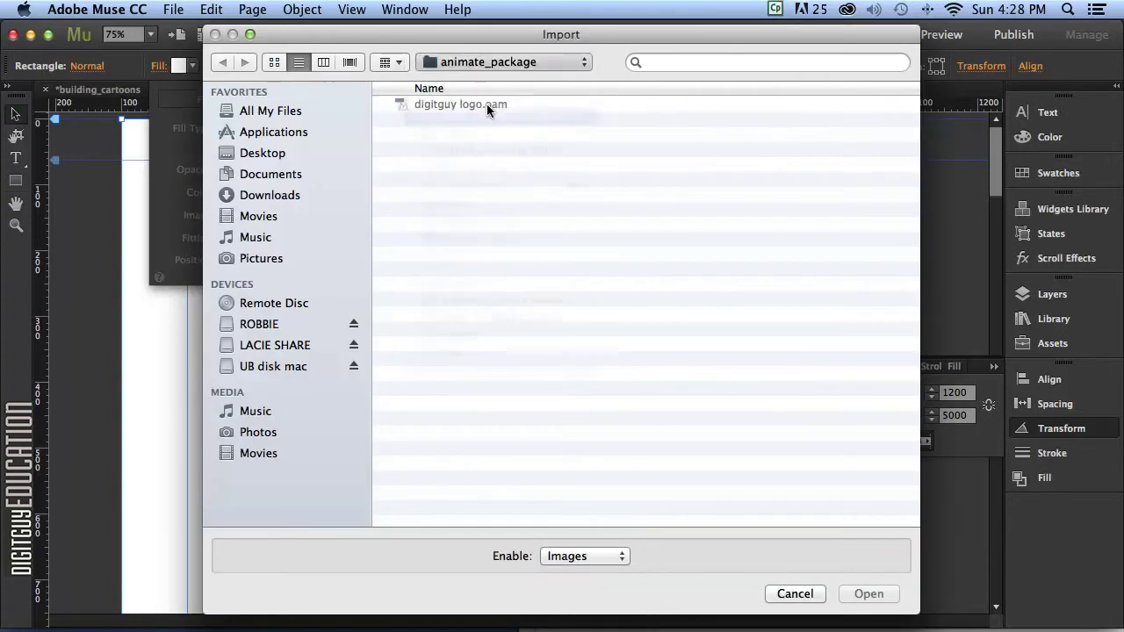
{"action": "double_click", "coordinate": [425, 120]}
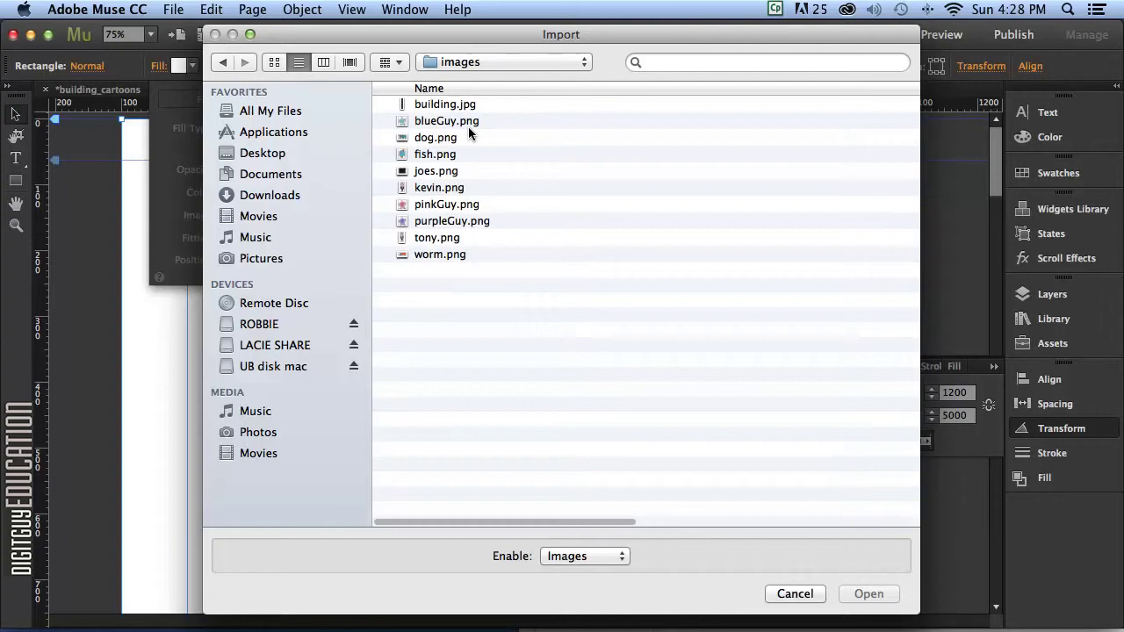
{"action": "left_click", "coordinate": [428, 104]}
{"action": "left_click", "coordinate": [875, 595]}
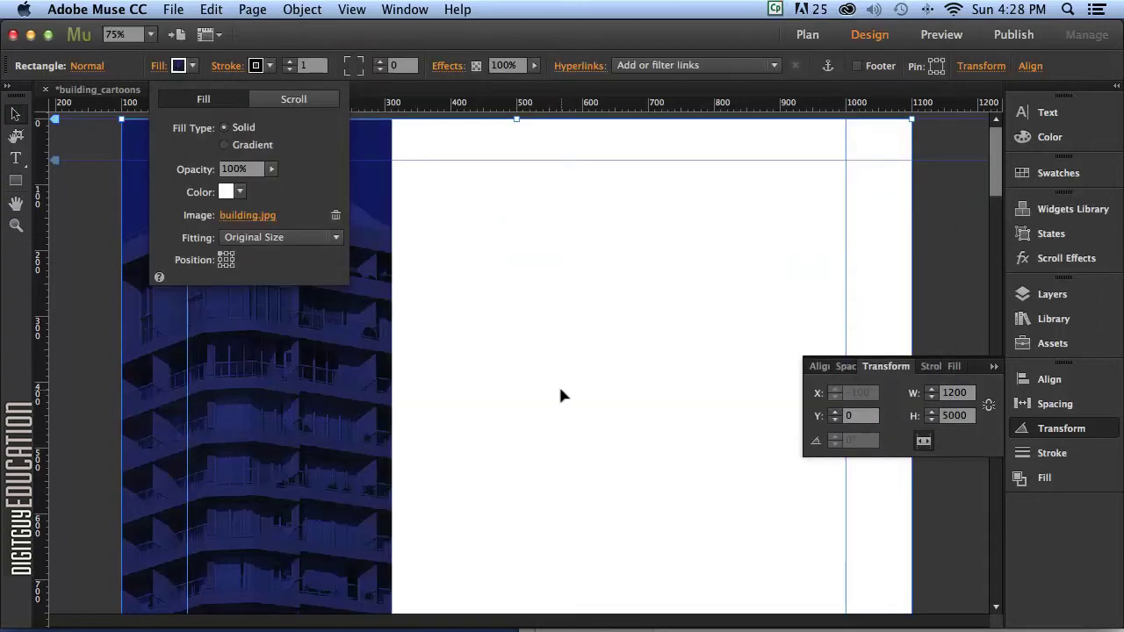
Set the fitting of the rectangle's building image to Scale To Fill.
{"action": "key", "text": "super+minus"}
{"action": "key", "text": "super+minus"}
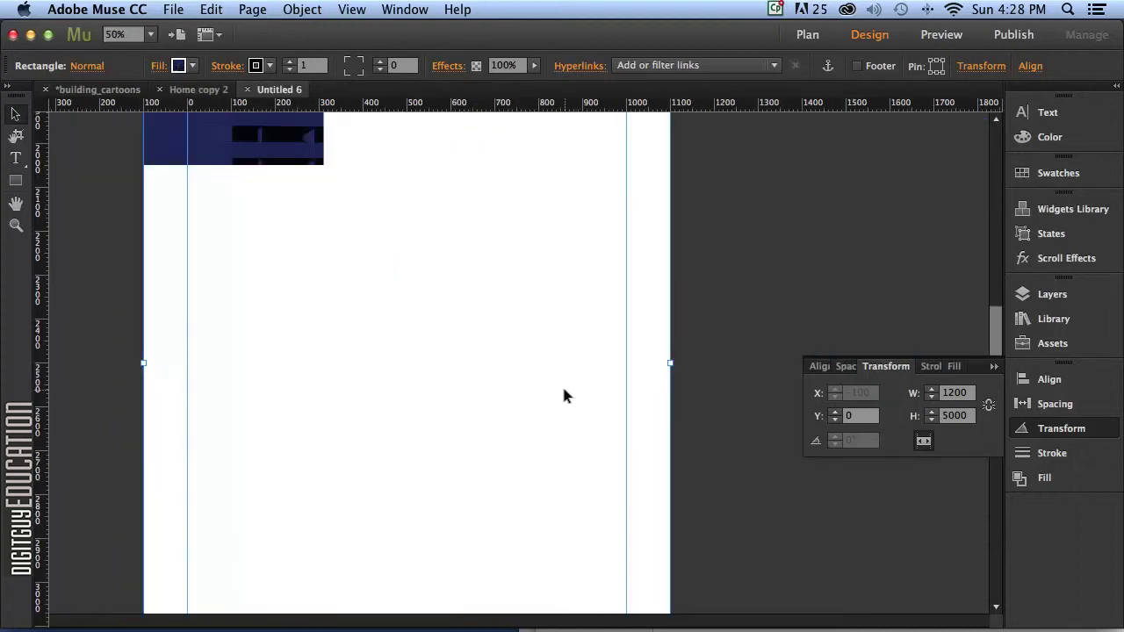
{"action": "left_click_drag", "start_coordinate": [994, 322], "coordinate": [981, 100]}
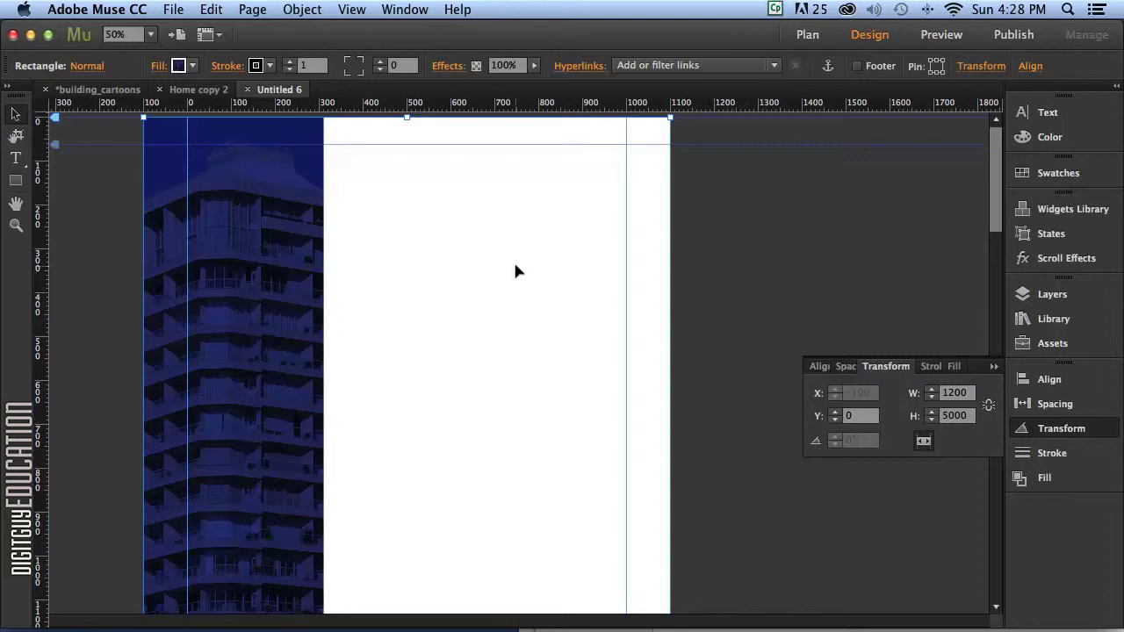
{"action": "left_click", "coordinate": [155, 66]}
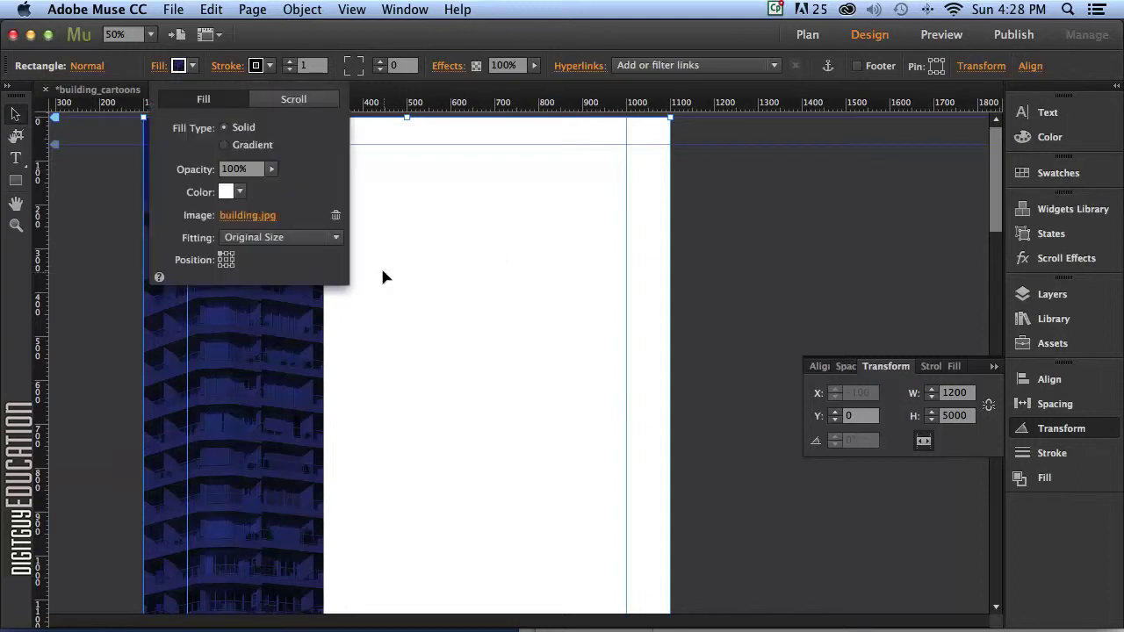
{"action": "left_click", "coordinate": [290, 236]}
{"action": "left_click", "coordinate": [291, 251]}
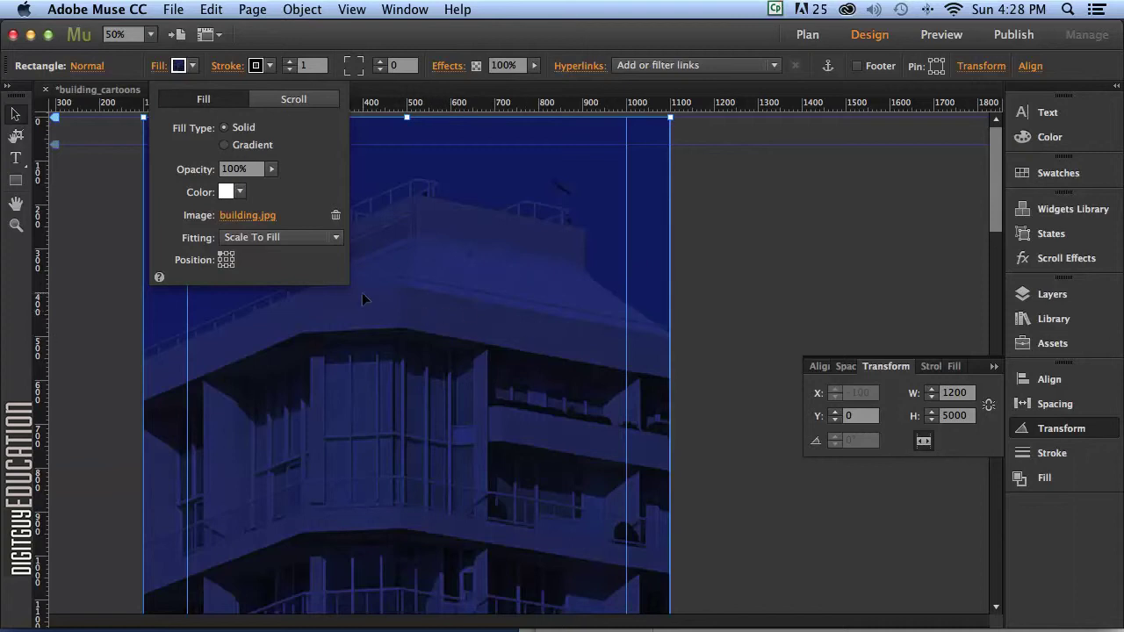
{"action": "left_click", "coordinate": [727, 280]}
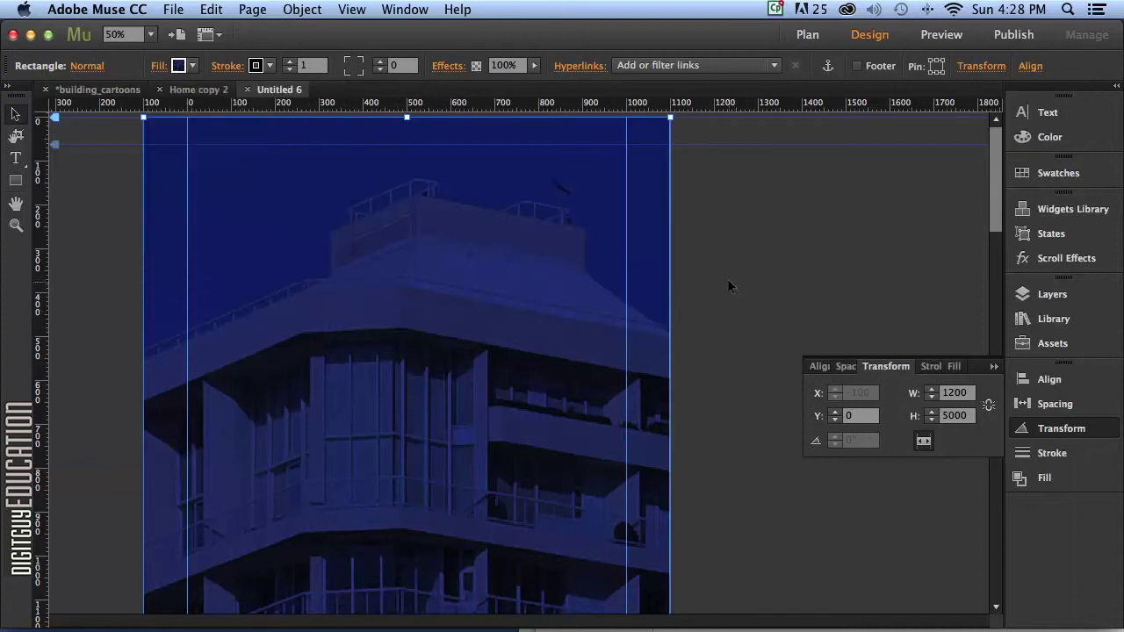
Create a text frame about 788 wide and 147 high over the sky above the building and enter "Welcome to scroll".
{"action": "key", "text": "super+minus"}
{"action": "key", "text": "super+minus"}
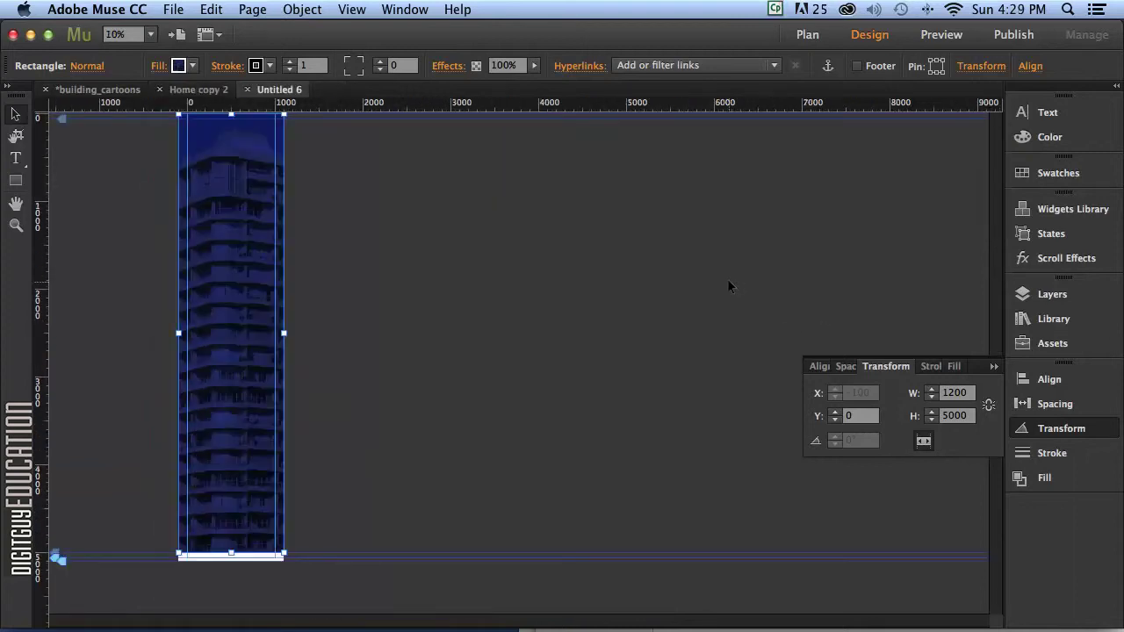
{"action": "key", "text": "super+equal"}
{"action": "key", "text": "super+equal"}
{"action": "key", "text": "super+equal"}
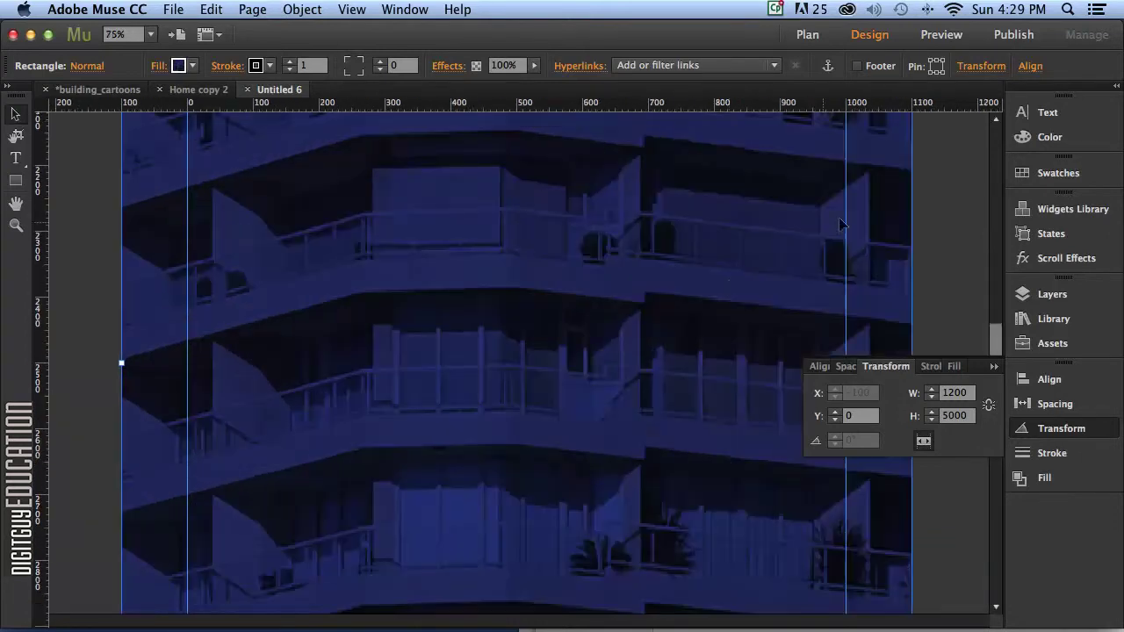
{"action": "left_click_drag", "start_coordinate": [995, 338], "coordinate": [994, 140]}
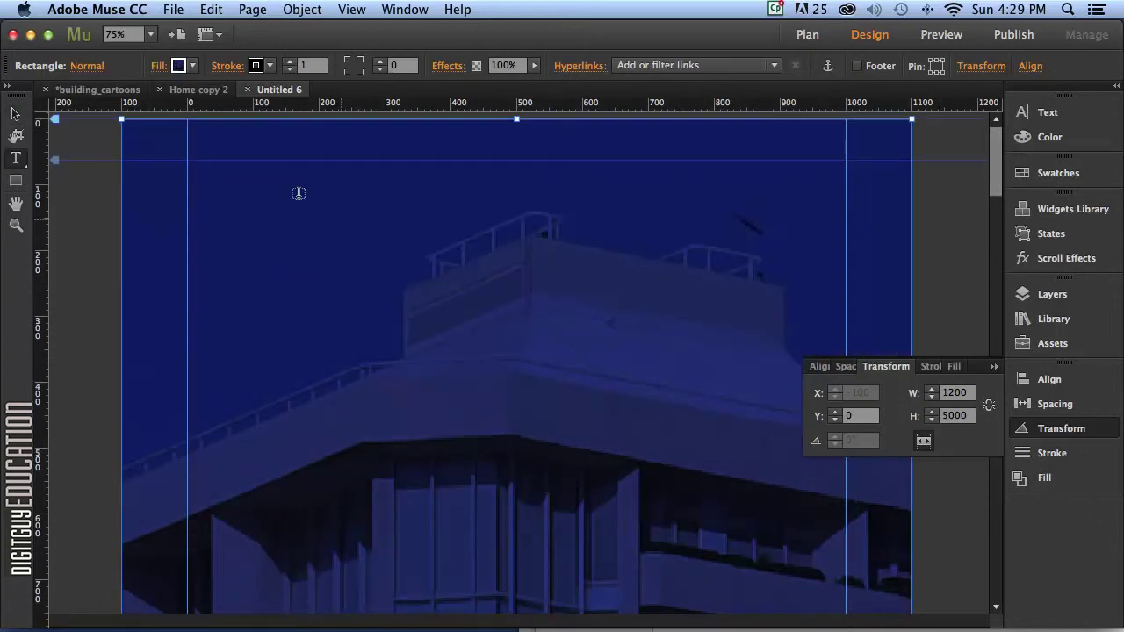
{"action": "left_click", "coordinate": [276, 176]}
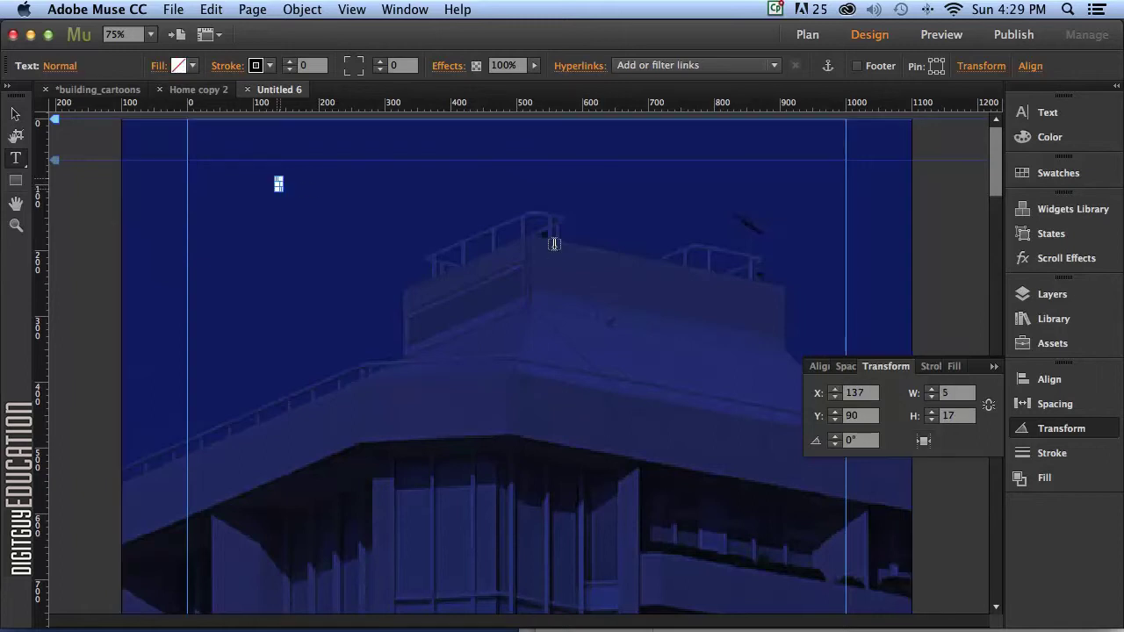
{"action": "left_click", "coordinate": [492, 254]}
{"action": "left_click_drag", "start_coordinate": [264, 179], "coordinate": [775, 260]}
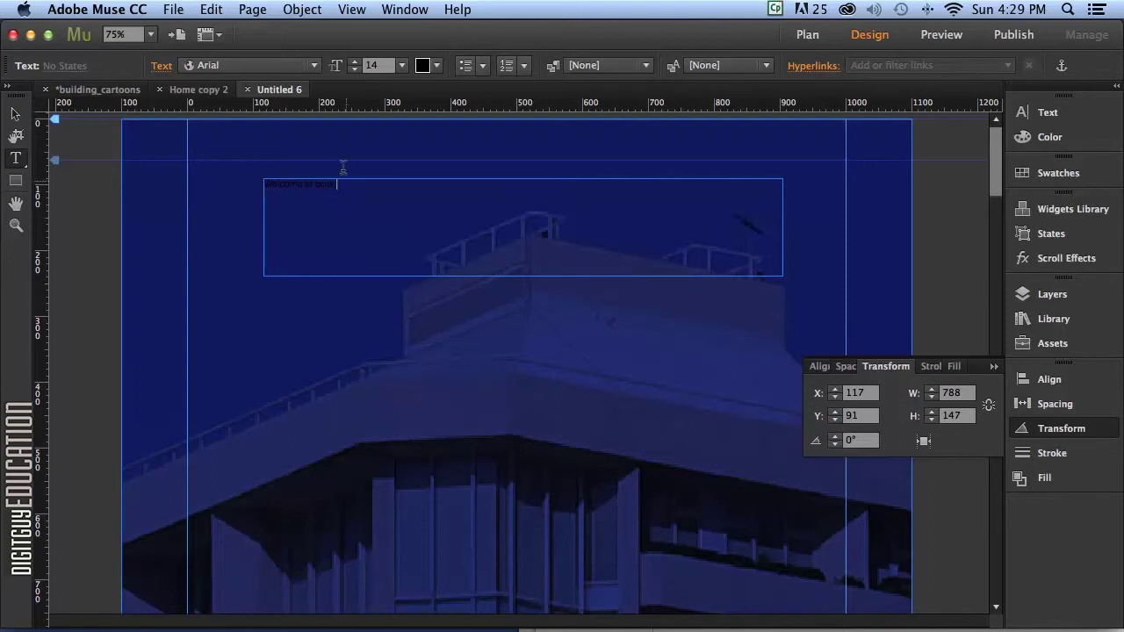
Make the "Welcome to scroll" text white and set its font to Aguafina Script.
{"action": "left_click_drag", "start_coordinate": [337, 184], "coordinate": [251, 175]}
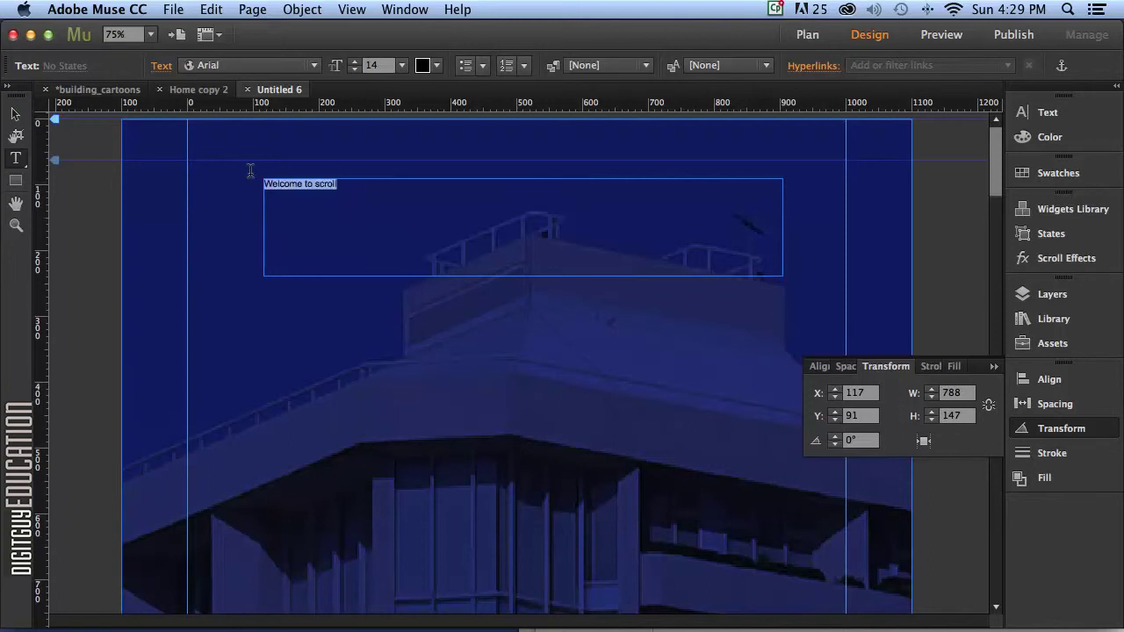
{"action": "left_click", "coordinate": [436, 66]}
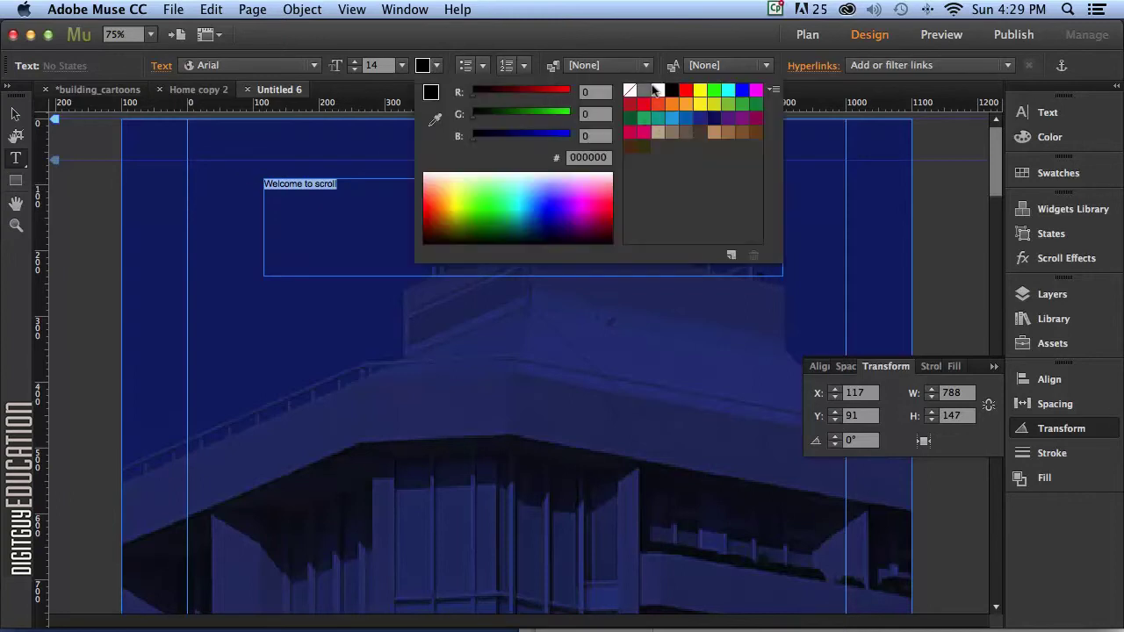
{"action": "left_click", "coordinate": [658, 89]}
{"action": "left_click", "coordinate": [400, 66]}
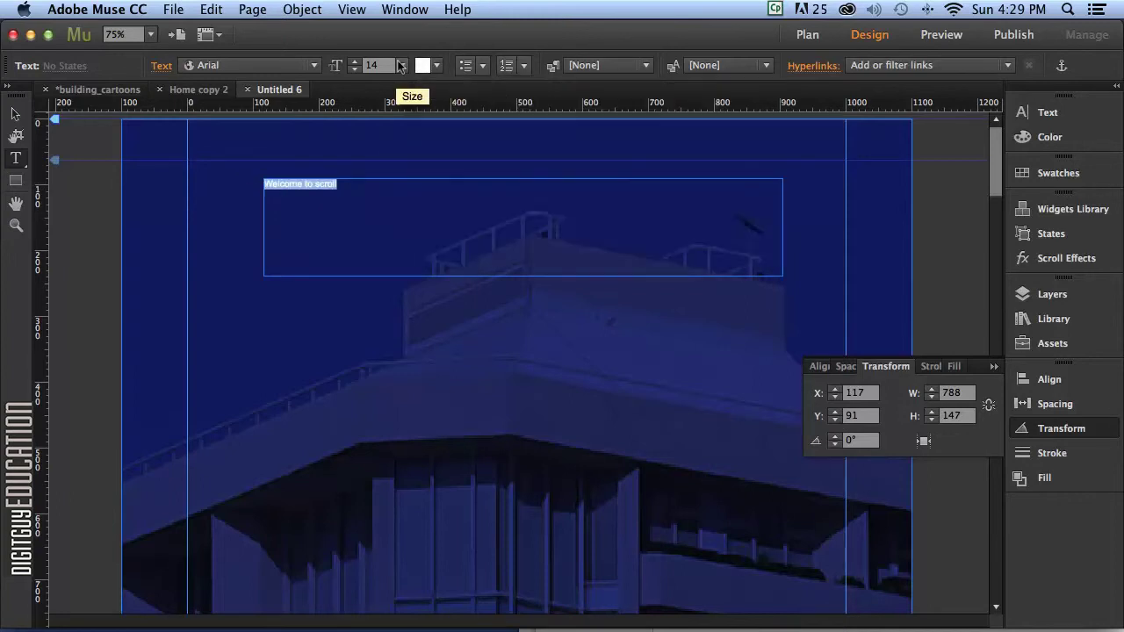
{"action": "left_click", "coordinate": [270, 65]}
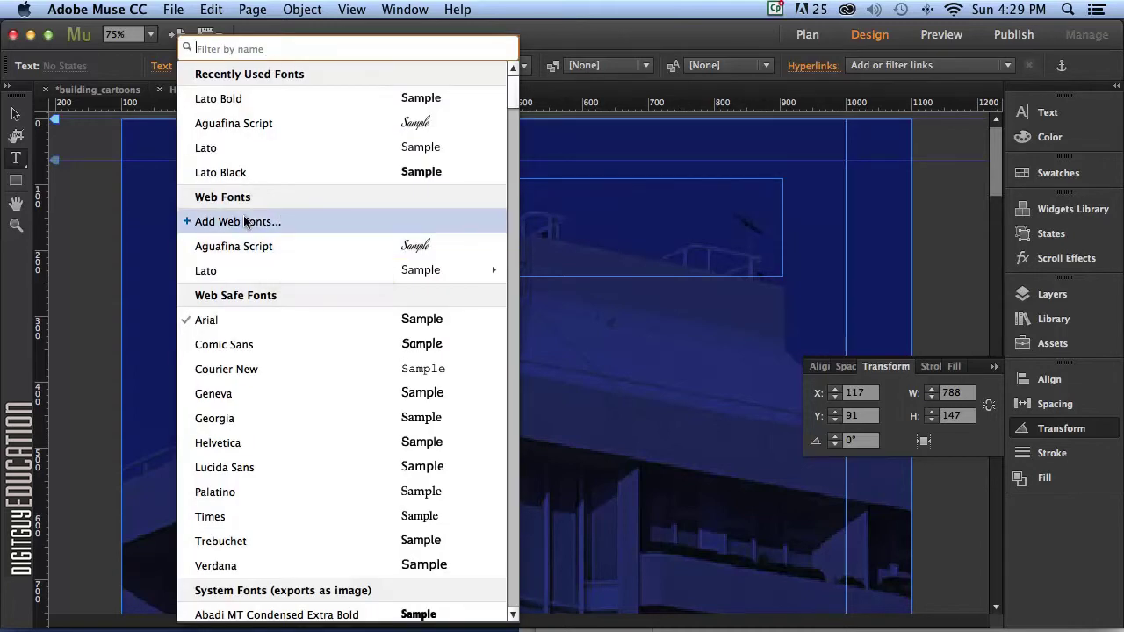
{"action": "left_click", "coordinate": [250, 246]}
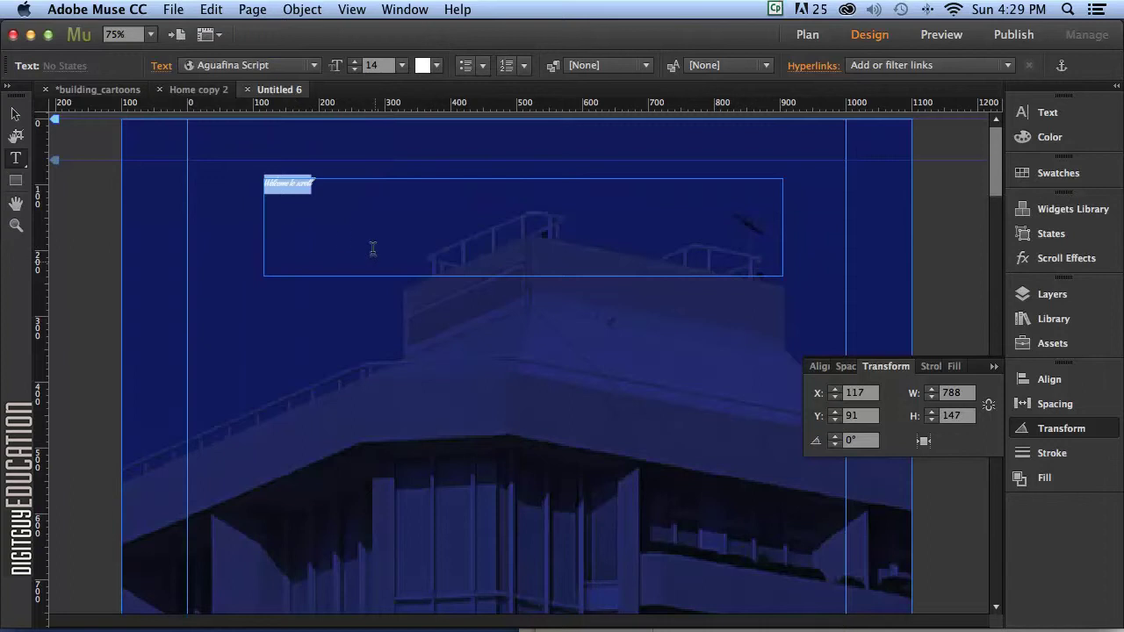
Enlarge the "Welcome to scroll" text to size 118.
{"action": "key", "text": "super+shift+period"}
{"action": "key", "text": "super+shift+period"}
{"action": "key", "text": "super+shift+period"}
{"action": "key", "text": "super+shift+period"}
{"action": "key", "text": "super+shift+period"}
{"action": "key", "text": "super+shift+period"}
{"action": "key", "text": "super+shift+period"}
{"action": "key", "text": "super+shift+period"}
{"action": "key", "text": "super+shift+period"}
{"action": "key", "text": "super+shift+period"}
{"action": "key", "text": "super+shift+period"}
{"action": "key", "text": "super+shift+period"}
{"action": "key", "text": "super+shift+period"}
{"action": "key", "text": "super+shift+period"}
{"action": "key", "text": "super+shift+period"}
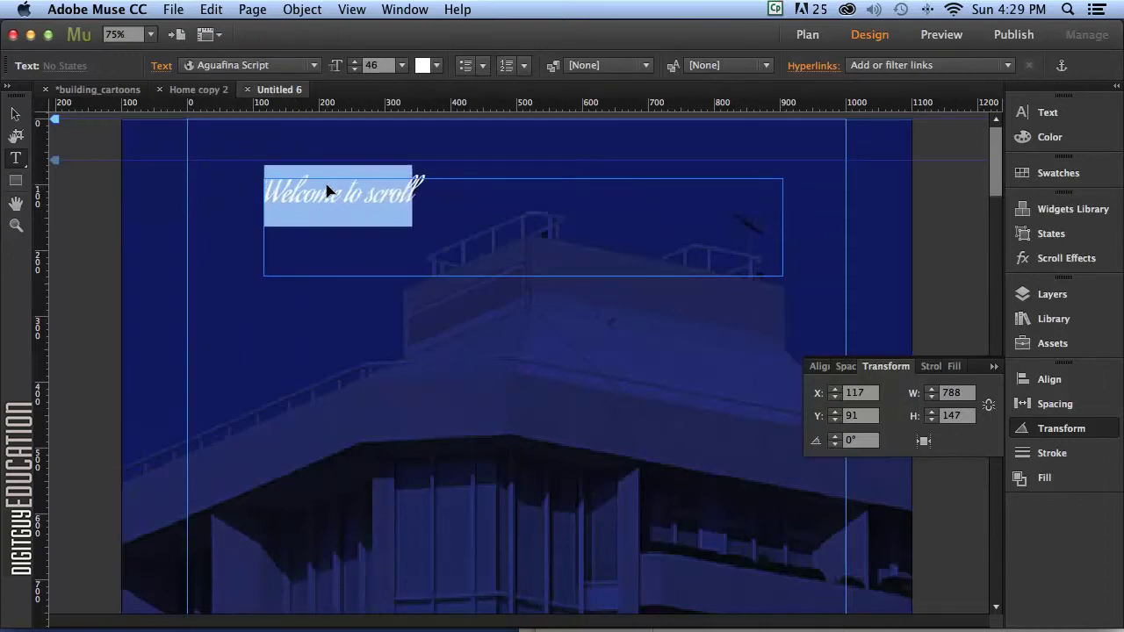
{"action": "key", "text": "super+shift+period"}
{"action": "key", "text": "super+shift+period"}
{"action": "key", "text": "super+shift+period"}
{"action": "key", "text": "super+shift+period"}
{"action": "key", "text": "super+shift+period"}
{"action": "key", "text": "super+shift+period"}
{"action": "key", "text": "super+shift+period"}
{"action": "key", "text": "super+shift+period"}
{"action": "key", "text": "super+shift+period"}
{"action": "key", "text": "super+shift+period"}
{"action": "key", "text": "super+shift+period"}
{"action": "key", "text": "super+shift+period"}
{"action": "key", "text": "super+shift+period"}
{"action": "key", "text": "super+shift+period"}
{"action": "key", "text": "super+shift+period"}
{"action": "key", "text": "super+shift+period"}
{"action": "key", "text": "super+shift+period"}
{"action": "key", "text": "super+shift+period"}
{"action": "key", "text": "super+shift+period"}
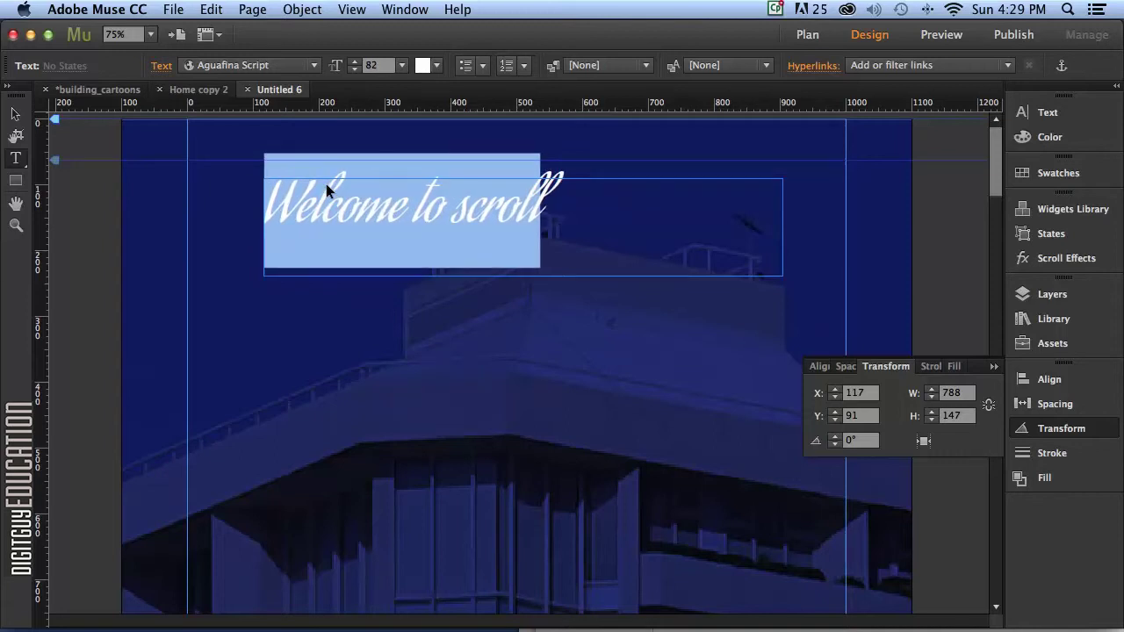
{"action": "key", "text": "super+shift+period"}
{"action": "key", "text": "super+shift+period"}
{"action": "key", "text": "super+shift+period"}
{"action": "key", "text": "super+shift+period"}
{"action": "key", "text": "super+shift+period"}
{"action": "key", "text": "super+shift+period"}
{"action": "key", "text": "super+shift+period"}
{"action": "key", "text": "super+shift+period"}
{"action": "key", "text": "super+shift+period"}
{"action": "key", "text": "super+shift+period"}
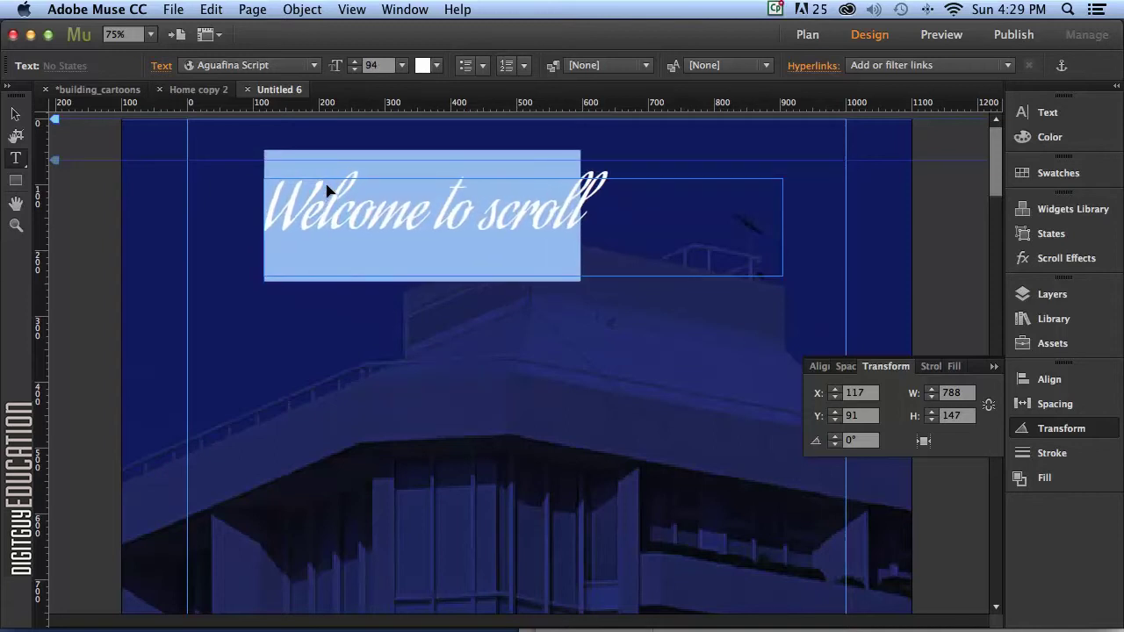
{"action": "key", "text": "super+shift+period"}
{"action": "key", "text": "super+shift+period"}
{"action": "key", "text": "super+shift+period"}
{"action": "key", "text": "super+shift+period"}
{"action": "key", "text": "super+shift+period"}
{"action": "key", "text": "super+shift+period"}
{"action": "key", "text": "super+shift+period"}
{"action": "key", "text": "super+shift+period"}
{"action": "key", "text": "super+shift+period"}
{"action": "key", "text": "super+shift+period"}
{"action": "key", "text": "super+shift+period"}
{"action": "key", "text": "super+shift+period"}
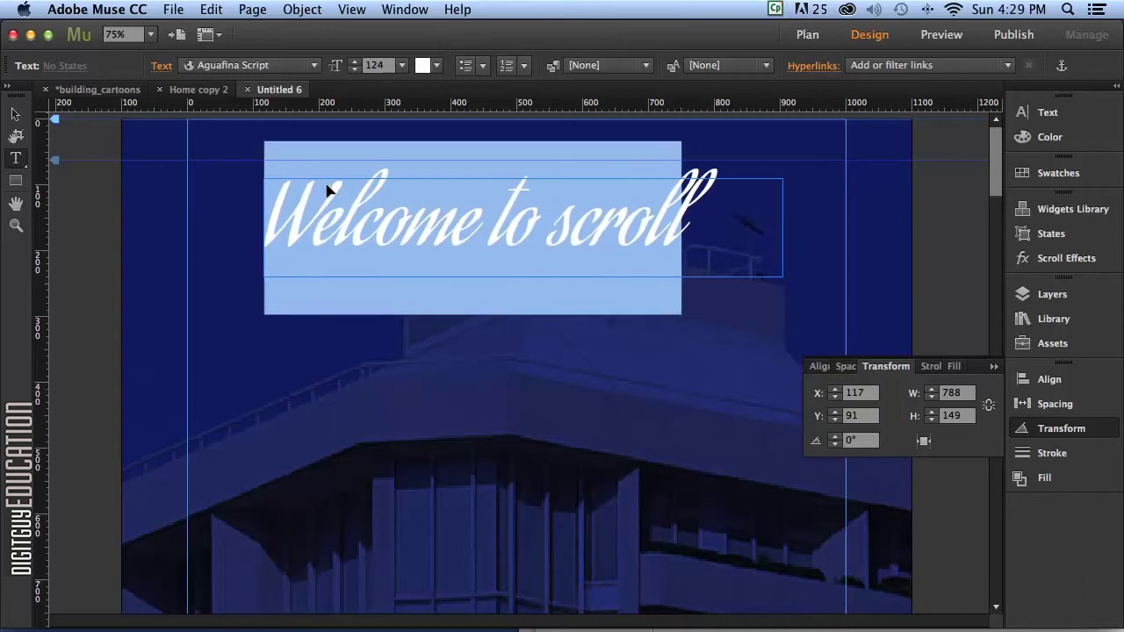
{"action": "key", "text": "super+shift+comma"}
{"action": "key", "text": "super+shift+comma"}
{"action": "key", "text": "super+shift+comma"}
{"action": "key", "text": "super+shift+comma"}
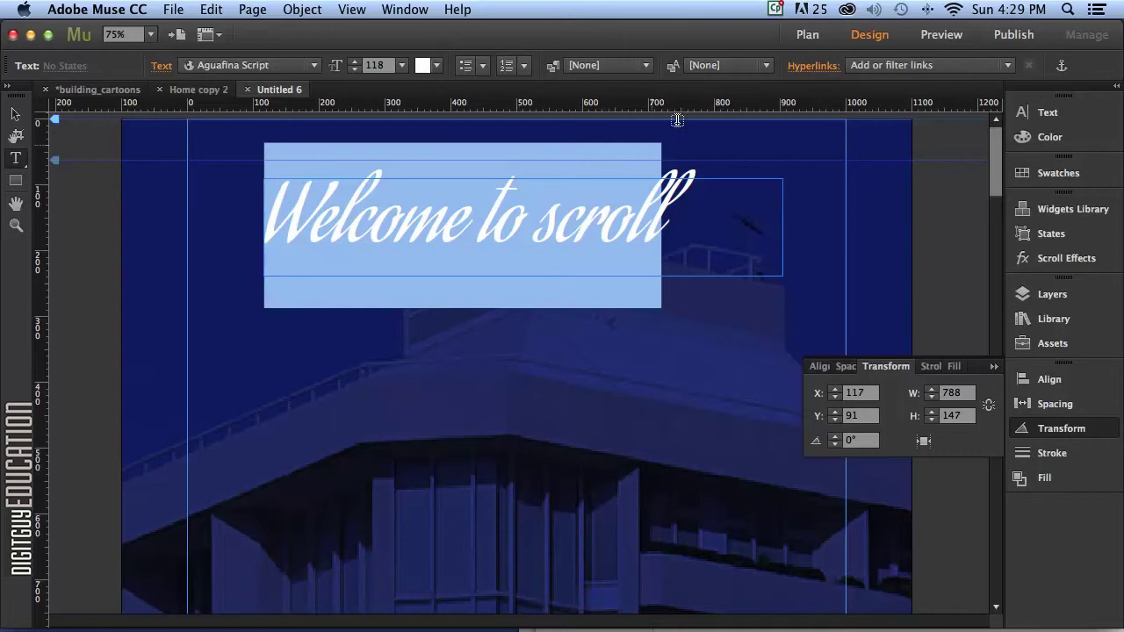
Center-align the "Welcome to scroll" text and reposition its frame slightly so it sits centered on the page.
{"action": "left_click", "coordinate": [1047, 112]}
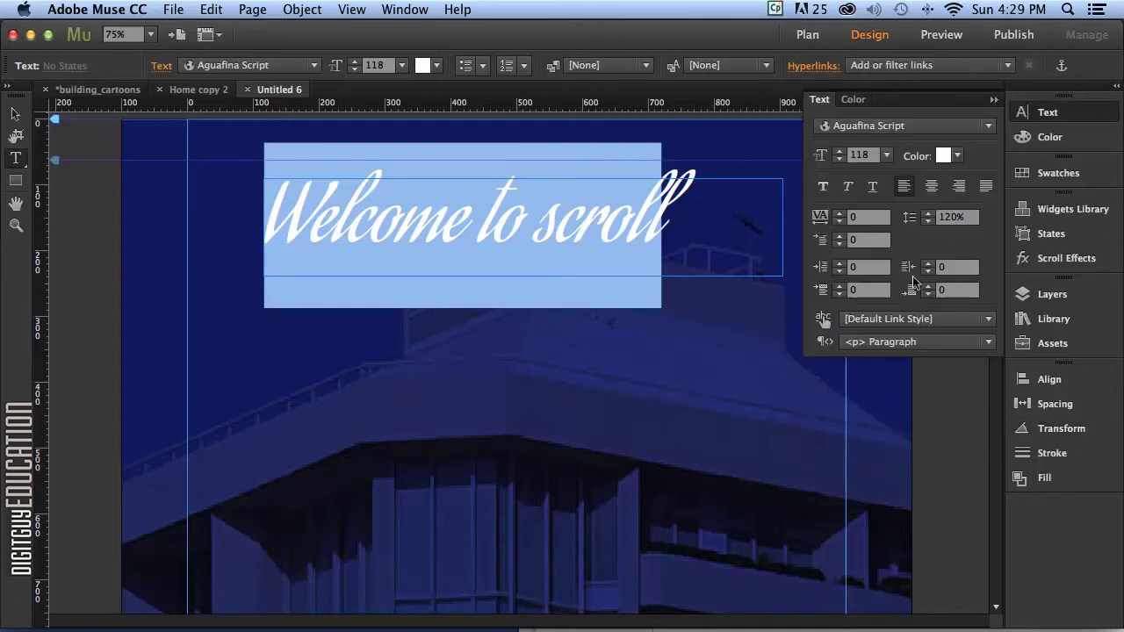
{"action": "left_click", "coordinate": [931, 185]}
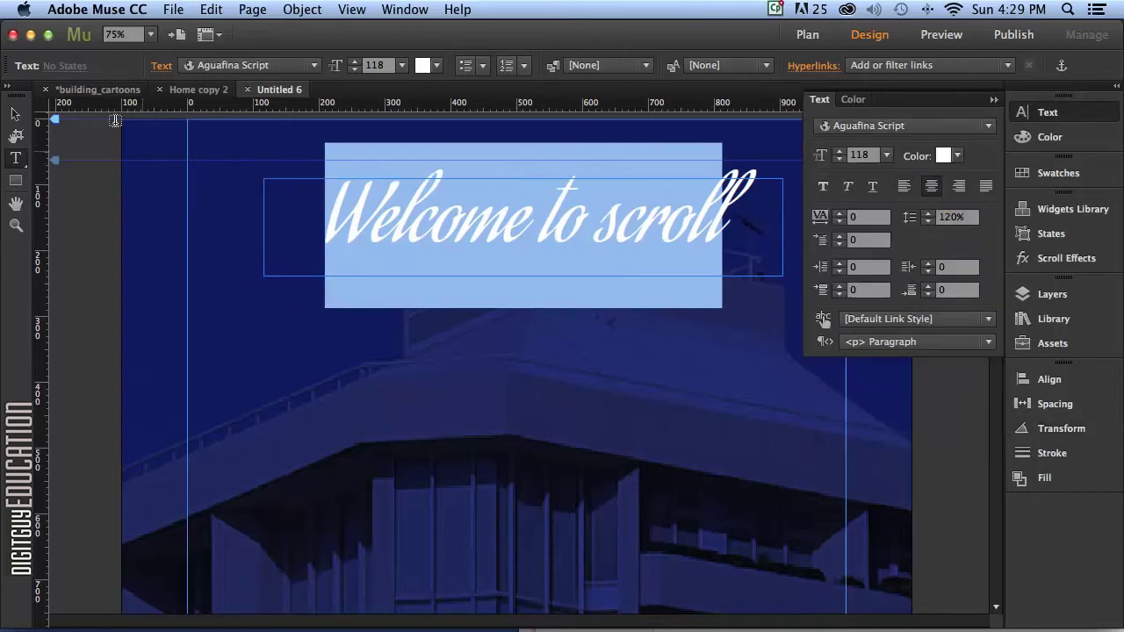
{"action": "left_click", "coordinate": [15, 114]}
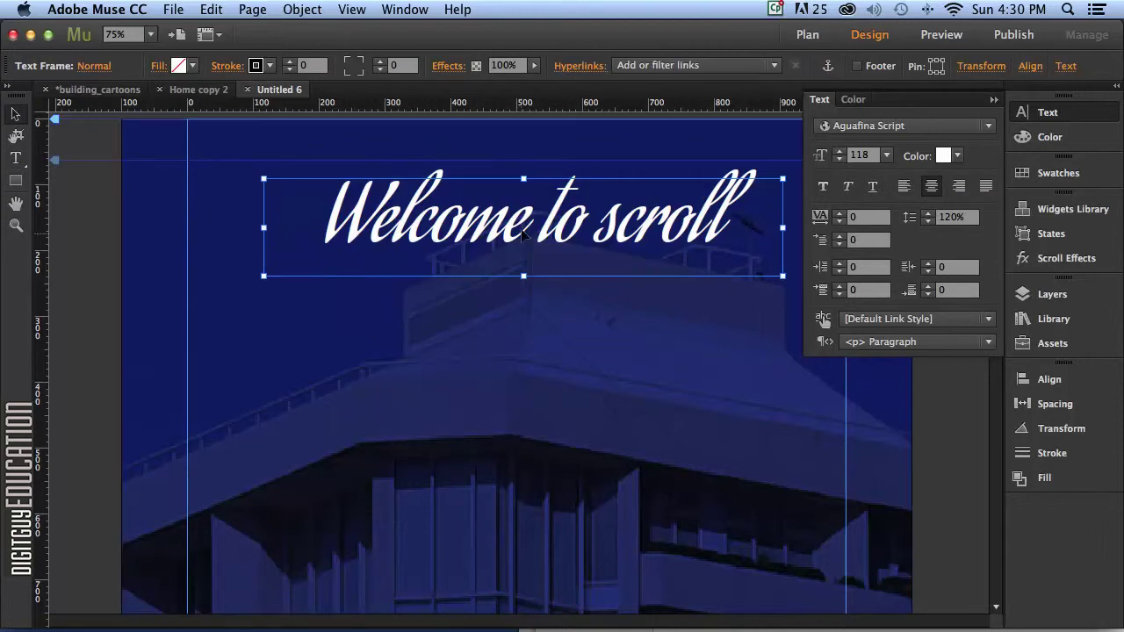
{"action": "left_click_drag", "start_coordinate": [524, 223], "coordinate": [516, 228]}
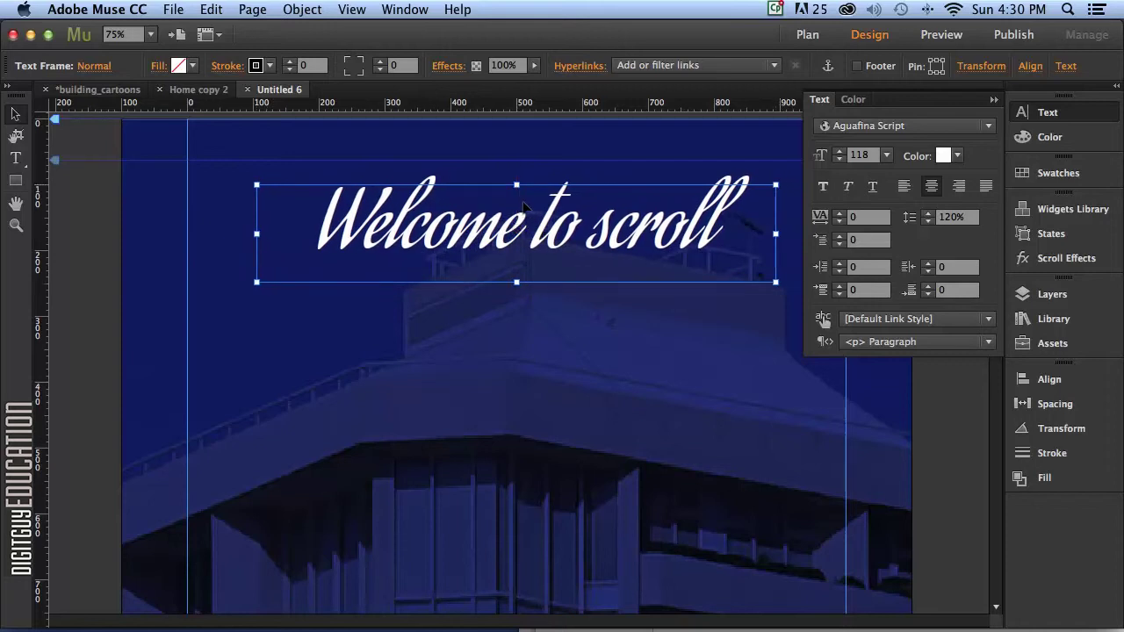
Draw a second, wider text frame below the "Welcome to scroll" heading and enter "CENTRAL".
{"action": "left_click", "coordinate": [16, 157]}
{"action": "left_click_drag", "start_coordinate": [219, 305], "coordinate": [820, 438]}
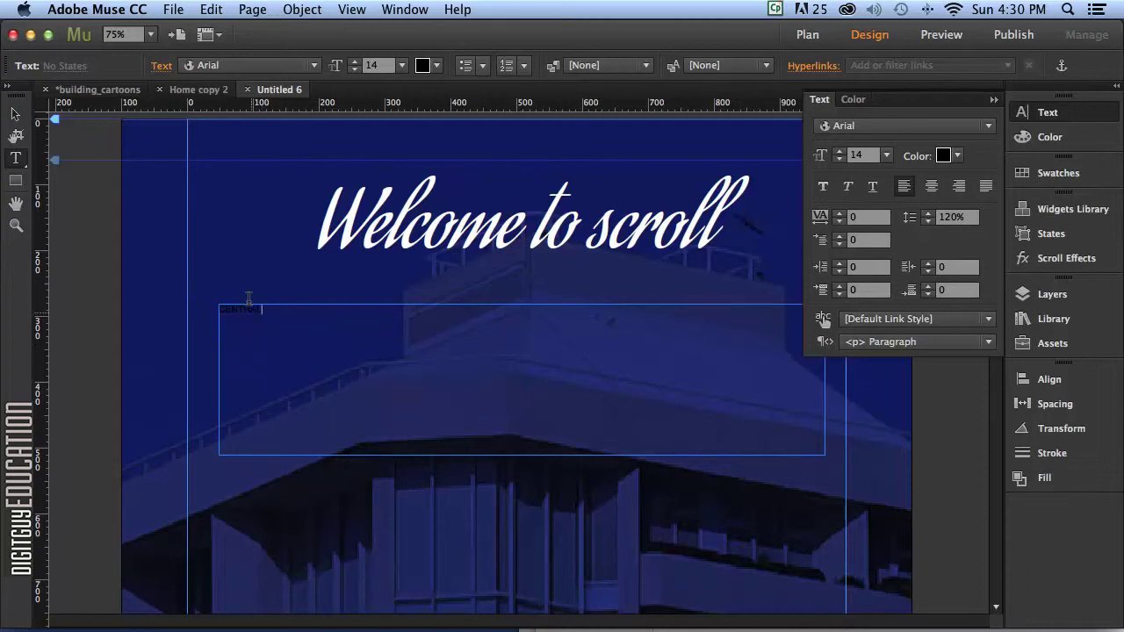
Make the whole "CENTRAL" text white and set its font to Lato Bold.
{"action": "key", "text": "super+a"}
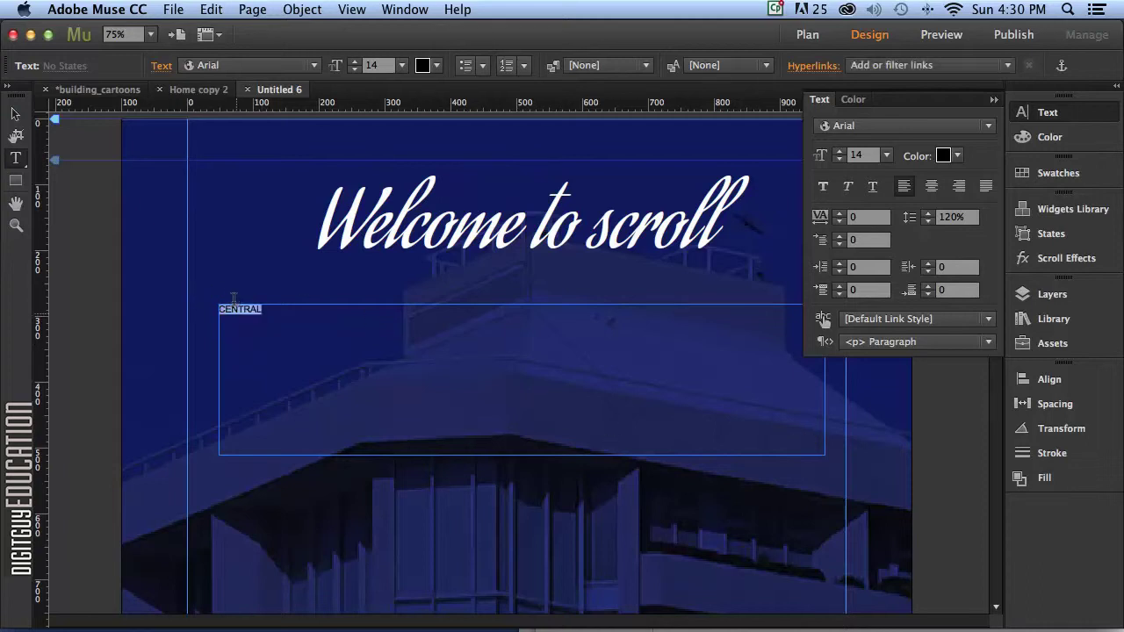
{"action": "left_click", "coordinate": [435, 67]}
{"action": "left_click", "coordinate": [654, 90]}
{"action": "left_click", "coordinate": [257, 68]}
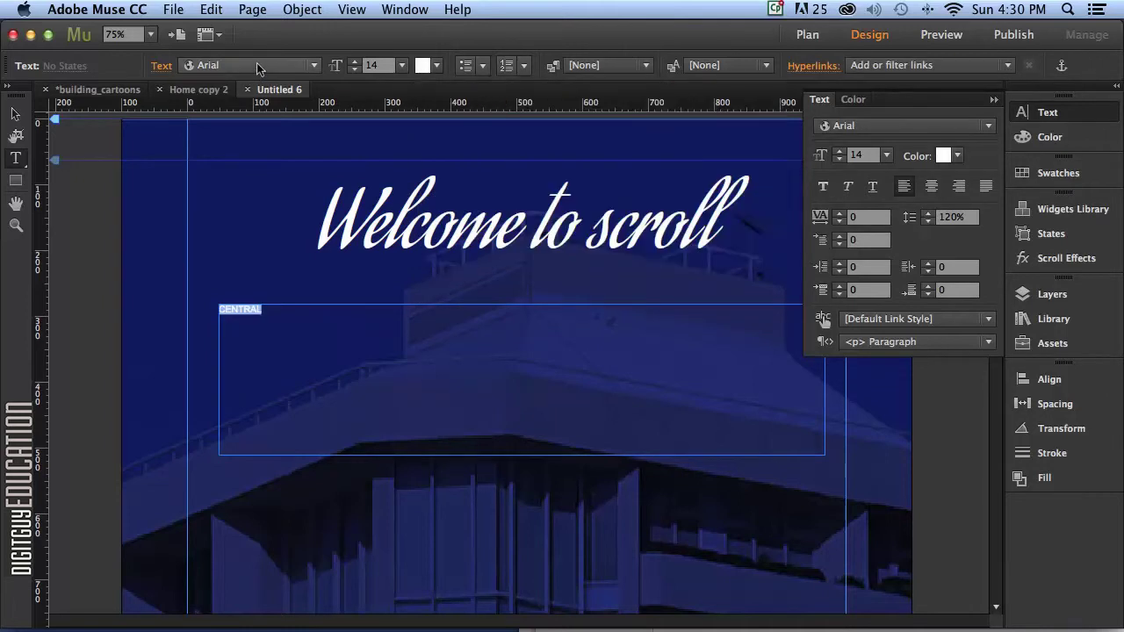
{"action": "left_click", "coordinate": [259, 68]}
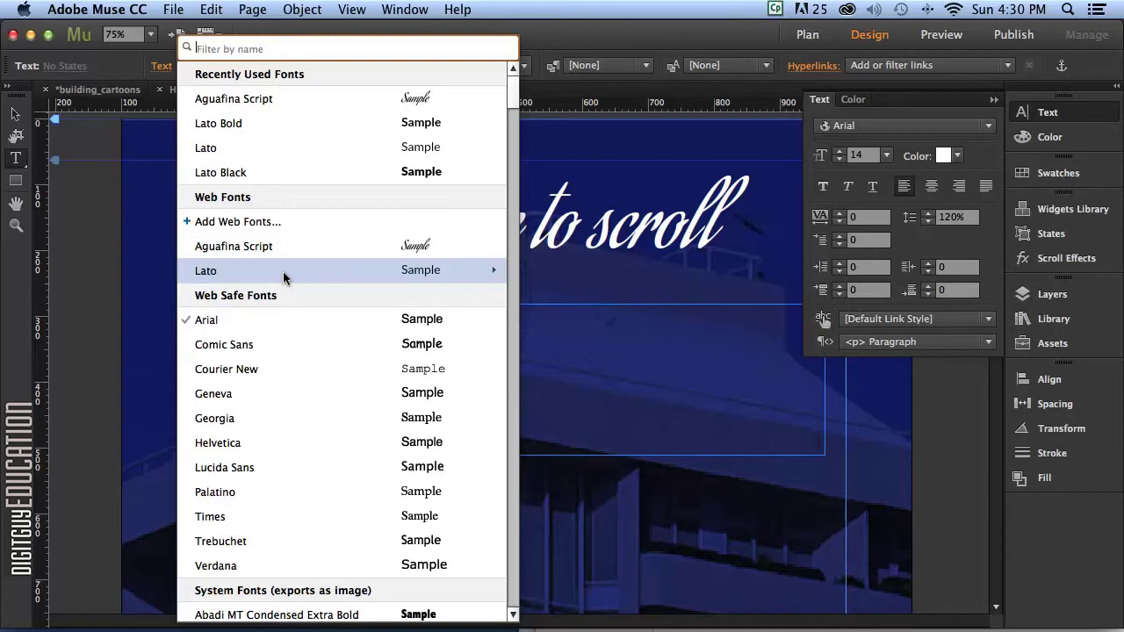
{"action": "mouse_move", "coordinate": [282, 277]}
{"action": "left_click", "coordinate": [537, 291]}
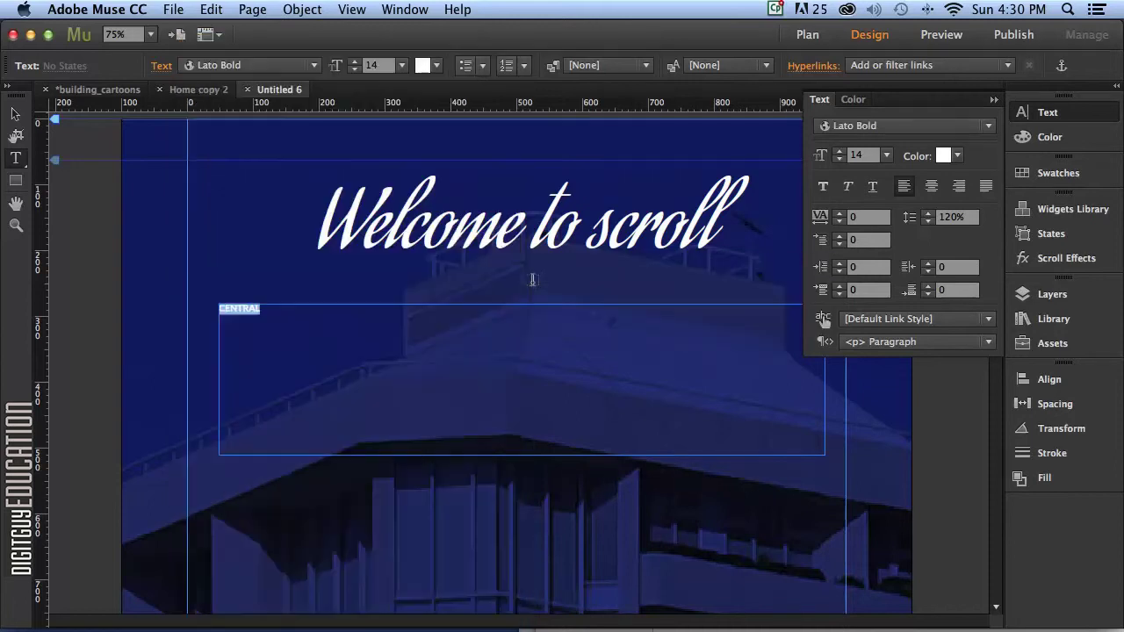
Enlarge the "CENTRAL" text to size 114.
{"action": "key", "text": "super+shift+period"}
{"action": "key", "text": "super+shift+period"}
{"action": "key", "text": "super+shift+period"}
{"action": "key", "text": "super+shift+period"}
{"action": "key", "text": "super+shift+period"}
{"action": "key", "text": "super+shift+period"}
{"action": "key", "text": "super+shift+period"}
{"action": "key", "text": "super+shift+period"}
{"action": "key", "text": "super+shift+period"}
{"action": "key", "text": "super+shift+period"}
{"action": "key", "text": "super+shift+period"}
{"action": "key", "text": "super+shift+period"}
{"action": "key", "text": "super+shift+period"}
{"action": "key", "text": "super+shift+period"}
{"action": "key", "text": "super+shift+period"}
{"action": "key", "text": "super+shift+period"}
{"action": "key", "text": "super+shift+period"}
{"action": "key", "text": "super+shift+period"}
{"action": "key", "text": "super+shift+period"}
{"action": "key", "text": "super+shift+period"}
{"action": "key", "text": "super+shift+period"}
{"action": "key", "text": "super+shift+period"}
{"action": "key", "text": "super+shift+period"}
{"action": "key", "text": "super+shift+period"}
{"action": "key", "text": "super+shift+period"}
{"action": "key", "text": "super+shift+period"}
{"action": "key", "text": "super+shift+period"}
{"action": "key", "text": "super+shift+period"}
{"action": "key", "text": "super+shift+period"}
{"action": "key", "text": "super+shift+period"}
{"action": "key", "text": "super+shift+period"}
{"action": "key", "text": "super+shift+period"}
{"action": "key", "text": "super+shift+period"}
{"action": "key", "text": "super+shift+period"}
{"action": "key", "text": "super+shift+period"}
{"action": "key", "text": "super+shift+period"}
{"action": "key", "text": "super+shift+period"}
{"action": "key", "text": "super+shift+period"}
{"action": "key", "text": "super+shift+period"}
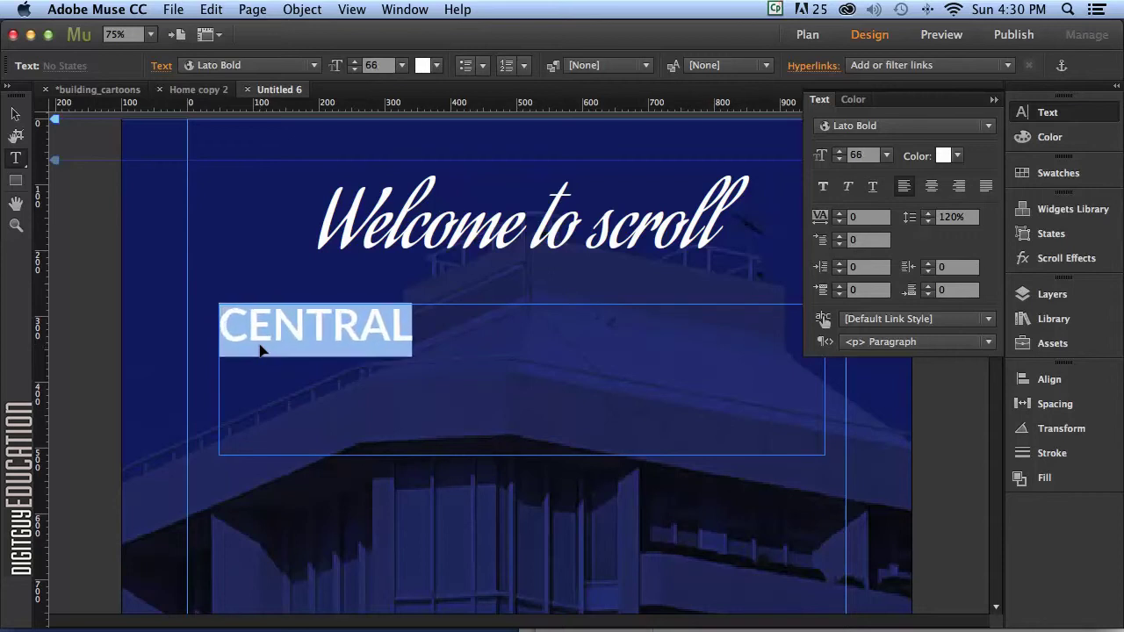
{"action": "key", "text": "super+shift+period"}
{"action": "key", "text": "super+shift+period"}
{"action": "key", "text": "super+shift+period"}
{"action": "key", "text": "super+shift+period"}
{"action": "key", "text": "super+shift+period"}
{"action": "key", "text": "super+shift+period"}
{"action": "key", "text": "super+shift+period"}
{"action": "key", "text": "super+shift+period"}
{"action": "key", "text": "super+shift+period"}
{"action": "key", "text": "super+shift+period"}
{"action": "key", "text": "super+shift+period"}
{"action": "key", "text": "super+shift+period"}
{"action": "key", "text": "super+shift+period"}
{"action": "key", "text": "super+shift+period"}
{"action": "key", "text": "super+shift+period"}
{"action": "key", "text": "super+shift+period"}
{"action": "key", "text": "super+shift+period"}
{"action": "key", "text": "super+shift+period"}
{"action": "key", "text": "super+shift+period"}
{"action": "key", "text": "super+shift+period"}
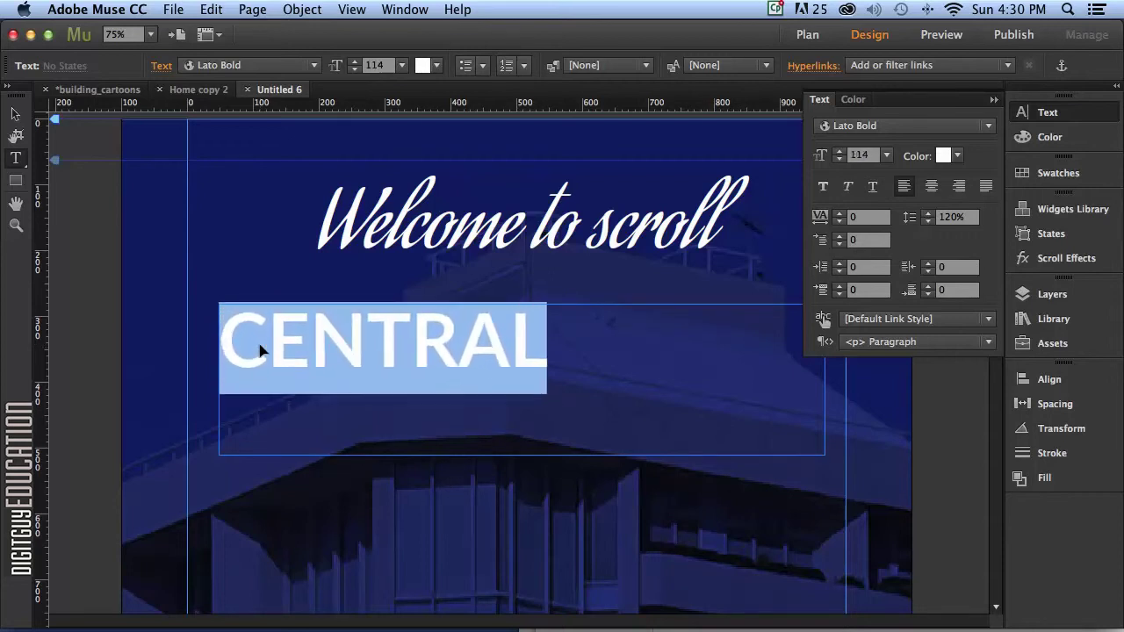
Enlarge the "CENTRAL" text further to size 192.
{"action": "key", "text": "super+shift+period"}
{"action": "key", "text": "super+shift+period"}
{"action": "key", "text": "super+shift+period"}
{"action": "key", "text": "super+shift+period"}
{"action": "key", "text": "super+shift+period"}
{"action": "key", "text": "super+shift+period"}
{"action": "key", "text": "super+shift+period"}
{"action": "key", "text": "super+shift+period"}
{"action": "key", "text": "super+shift+period"}
{"action": "key", "text": "super+shift+period"}
{"action": "key", "text": "super+shift+period"}
{"action": "key", "text": "super+shift+period"}
{"action": "key", "text": "super+shift+period"}
{"action": "key", "text": "super+shift+period"}
{"action": "key", "text": "super+shift+period"}
{"action": "key", "text": "super+shift+period"}
{"action": "key", "text": "super+shift+period"}
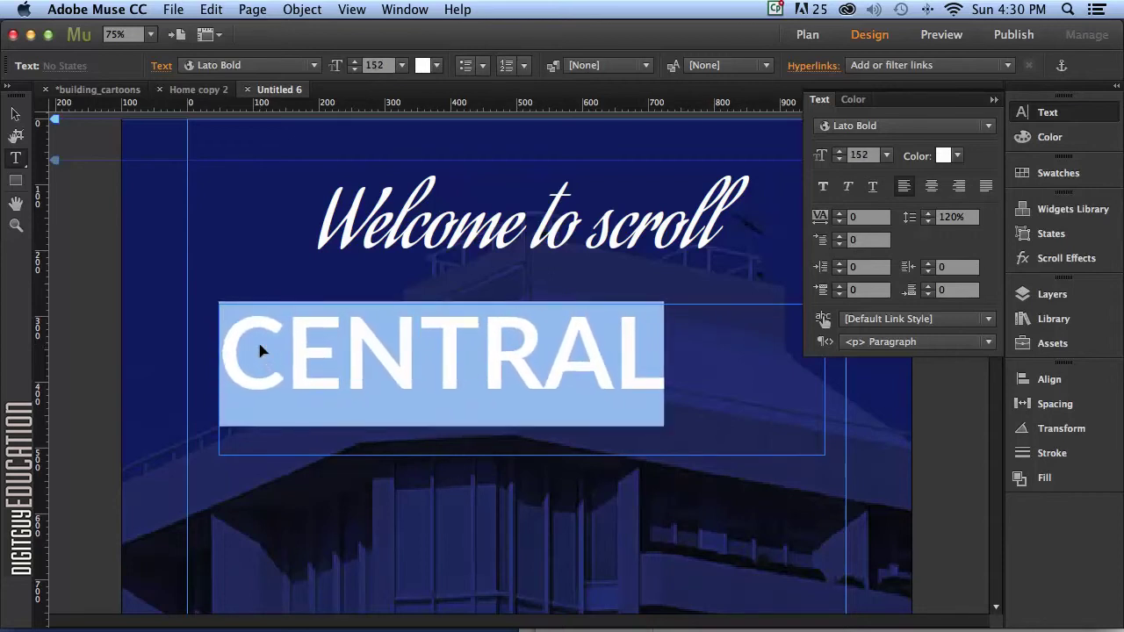
{"action": "key", "text": "super+shift+period"}
{"action": "key", "text": "super+shift+period"}
{"action": "key", "text": "super+shift+period"}
{"action": "key", "text": "super+shift+period"}
{"action": "key", "text": "super+shift+period"}
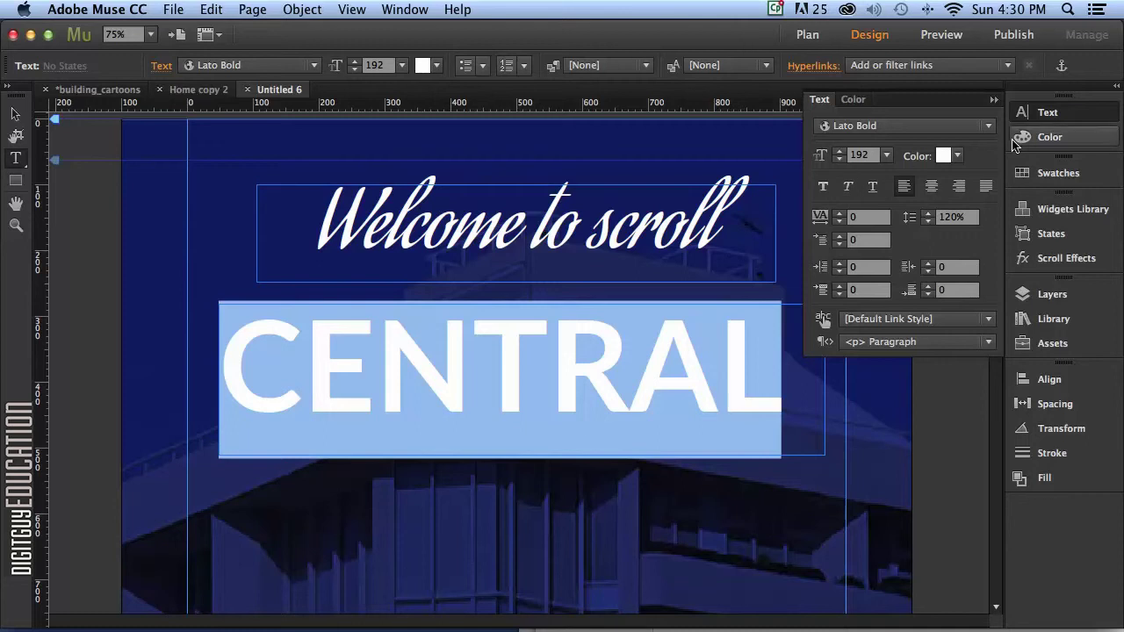
Recolor the "CENTRAL" text to salmon orange FF9274 and leave text editing.
{"action": "left_click", "coordinate": [959, 155]}
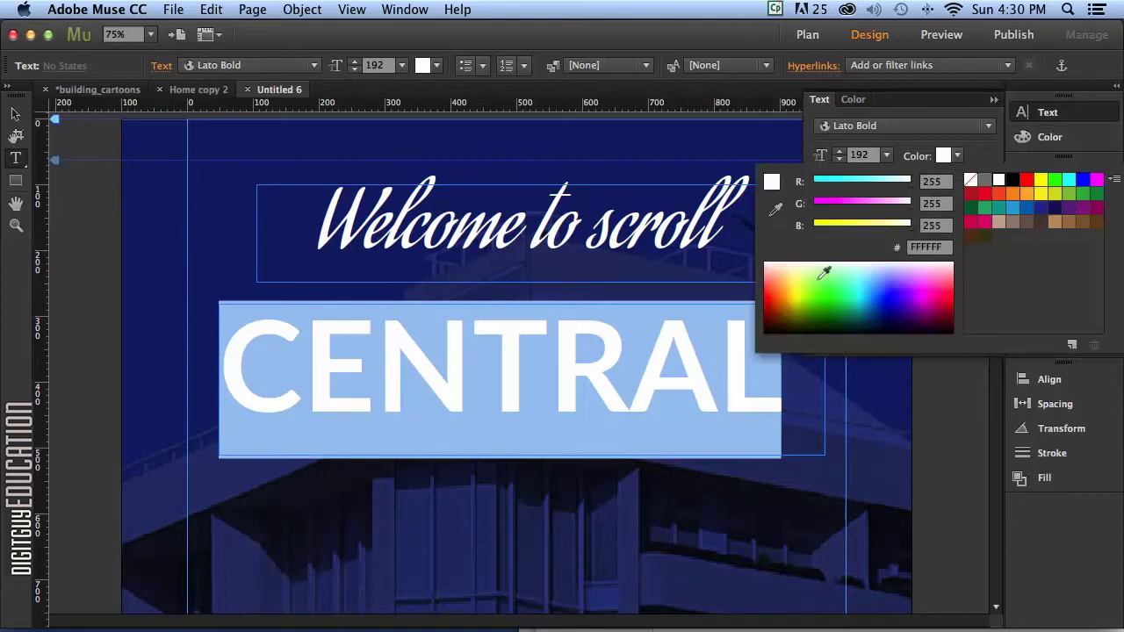
{"action": "left_click", "coordinate": [768, 280]}
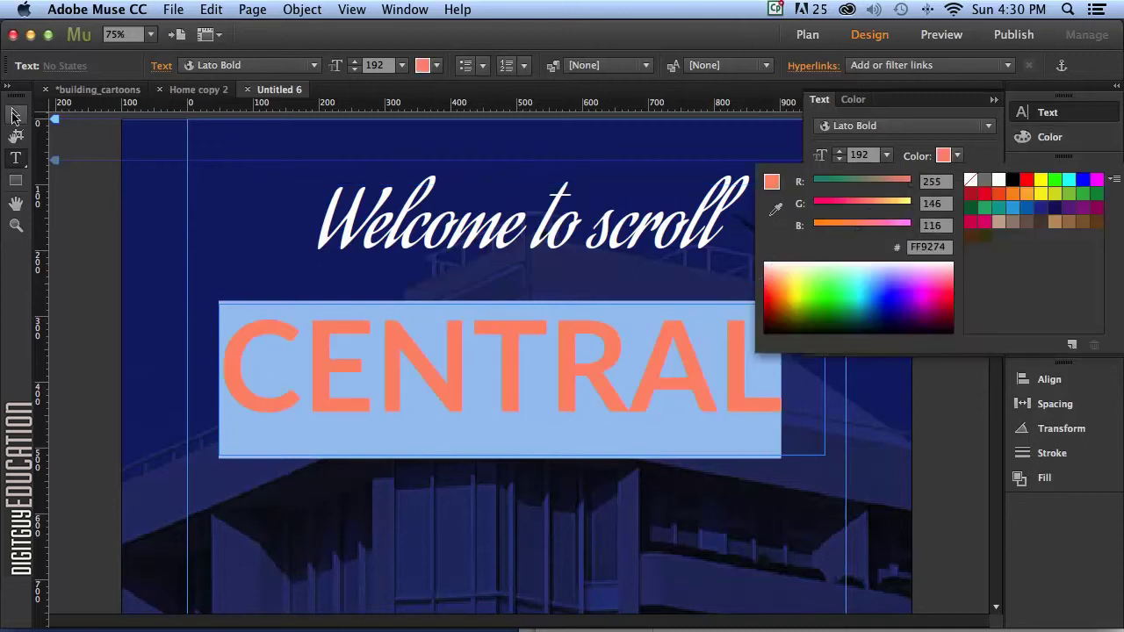
{"action": "left_click", "coordinate": [15, 114]}
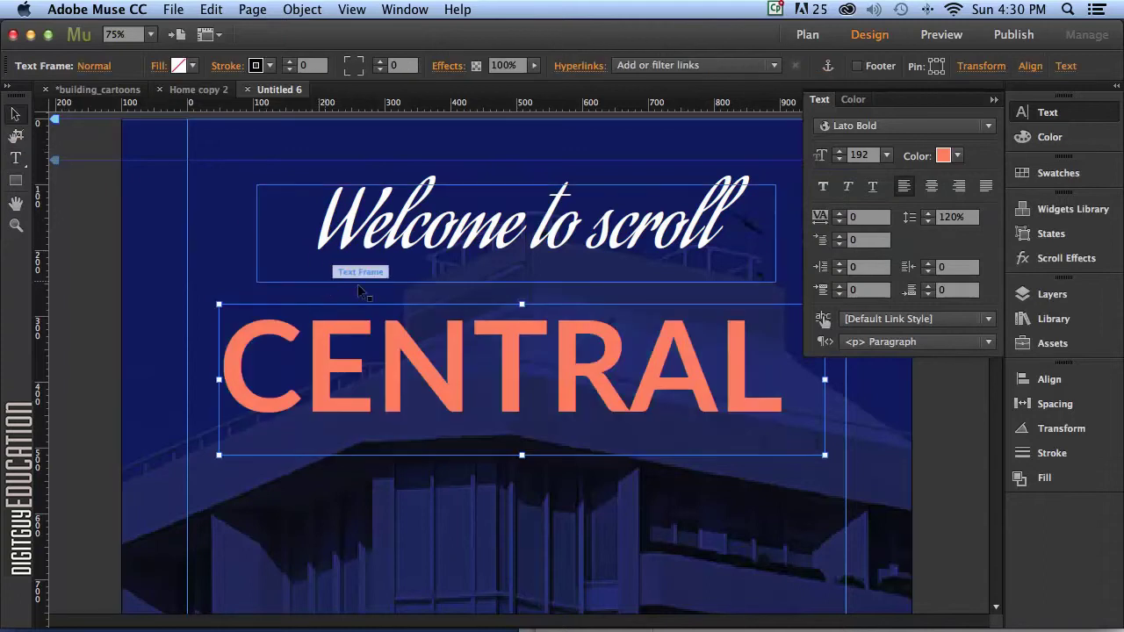
Move the "Welcome to scroll" frame down so it sits just above "CENTRAL".
{"action": "left_click", "coordinate": [546, 239]}
{"action": "left_click_drag", "start_coordinate": [546, 238], "coordinate": [546, 271]}
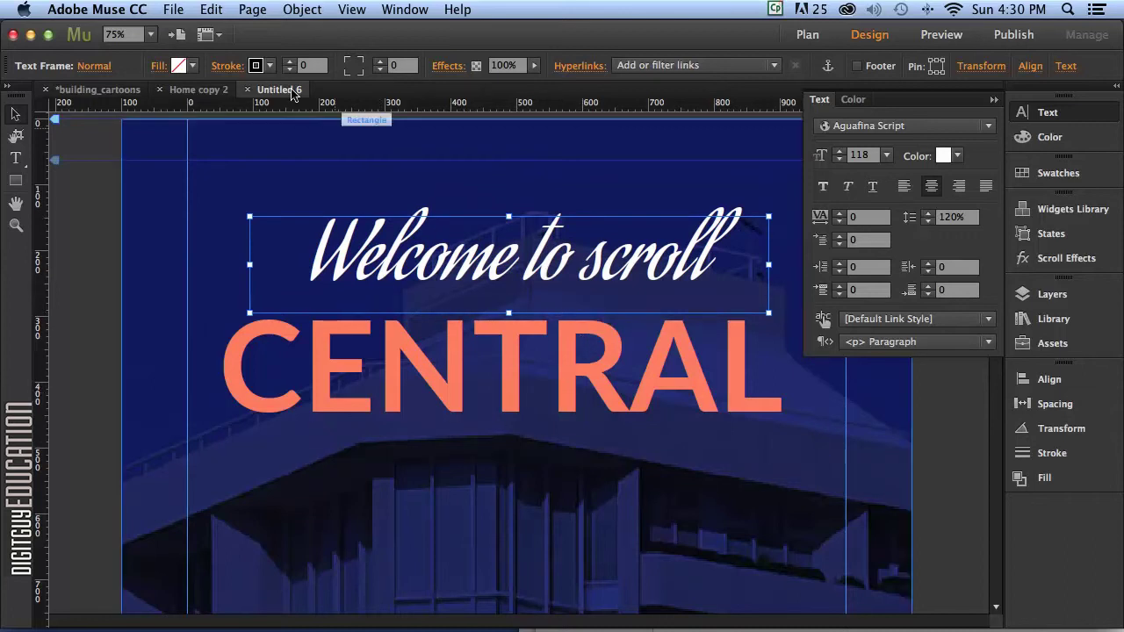
On the Home copy 2 page, turn off scroll Motion for the "A collection of late night doodles" tagline and the byline frame below it.
{"action": "left_click", "coordinate": [181, 90]}
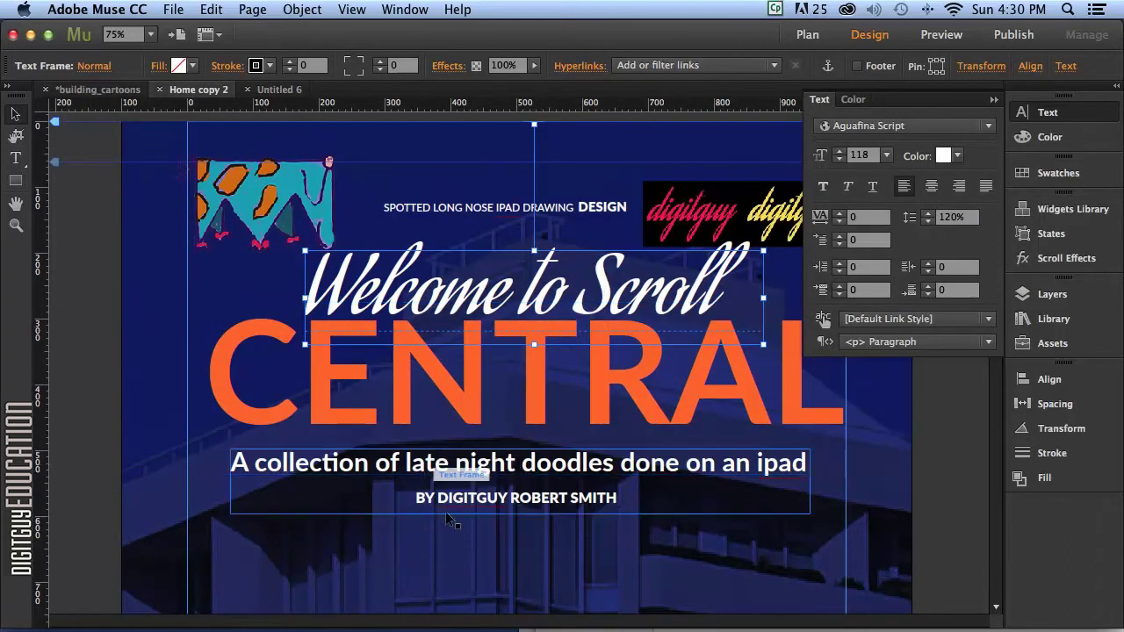
{"action": "left_click", "coordinate": [524, 474]}
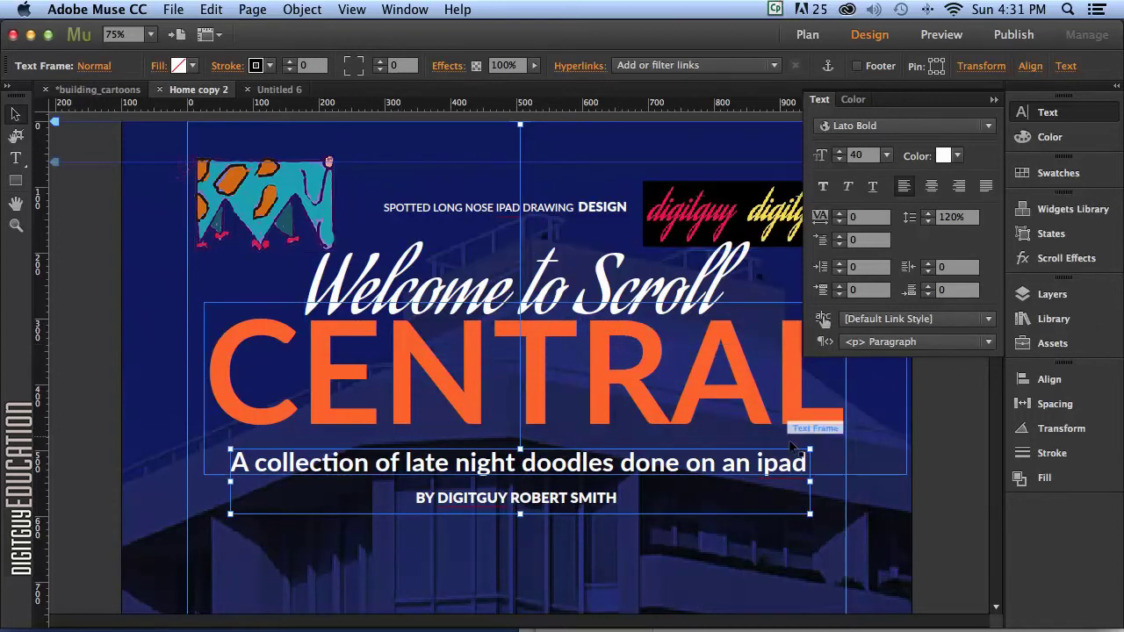
{"action": "left_click", "coordinate": [933, 520]}
{"action": "left_click", "coordinate": [672, 477]}
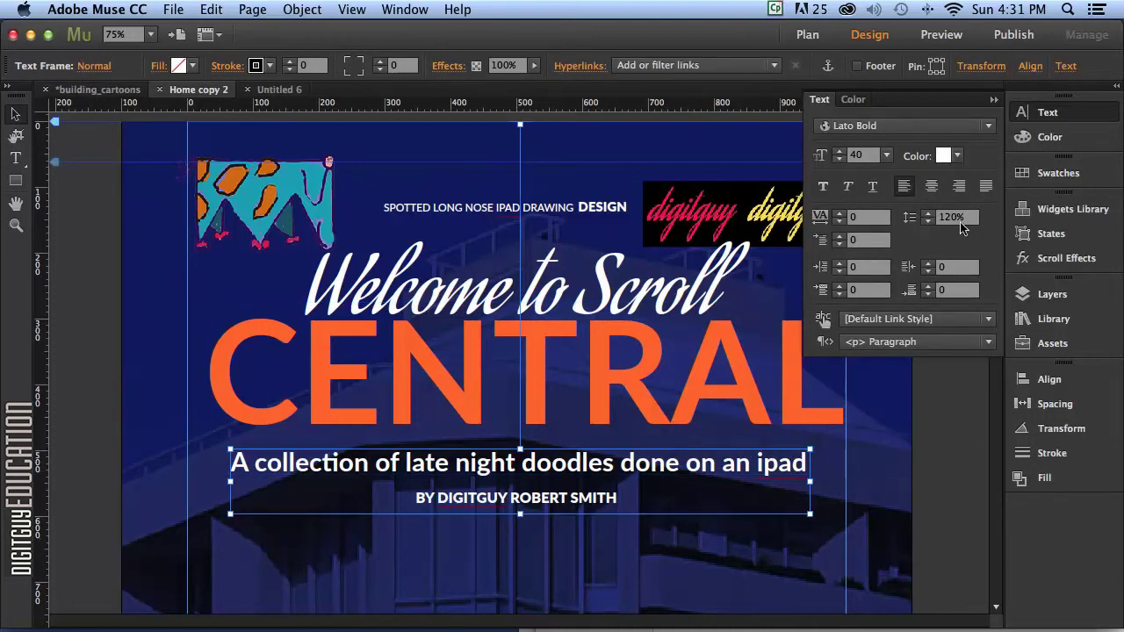
{"action": "left_click", "coordinate": [1049, 259]}
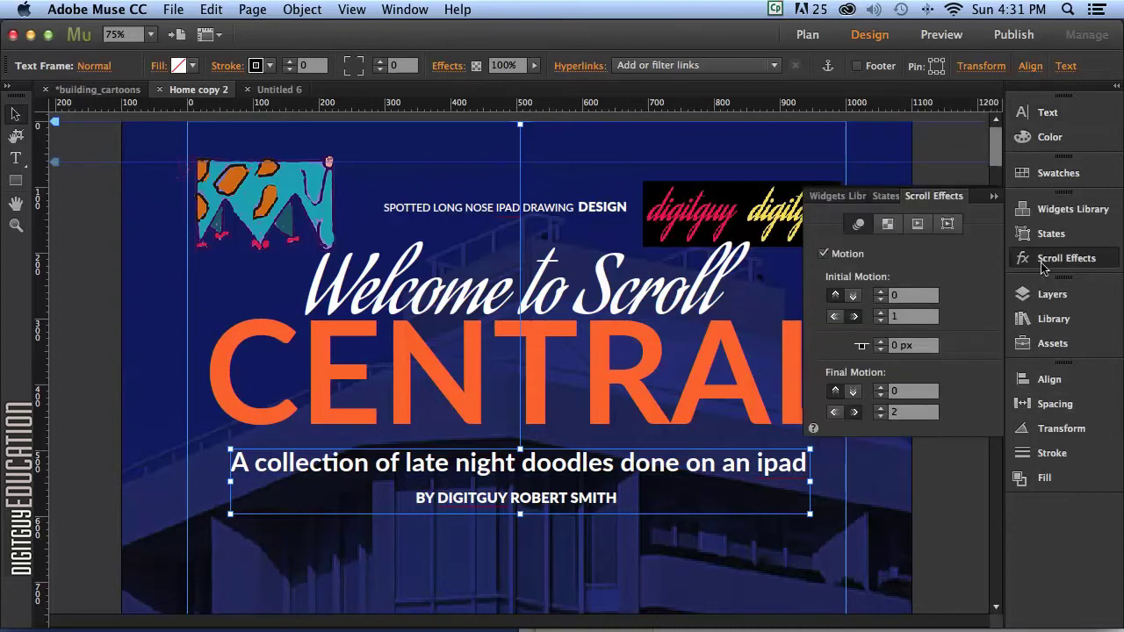
{"action": "left_click", "coordinate": [822, 254]}
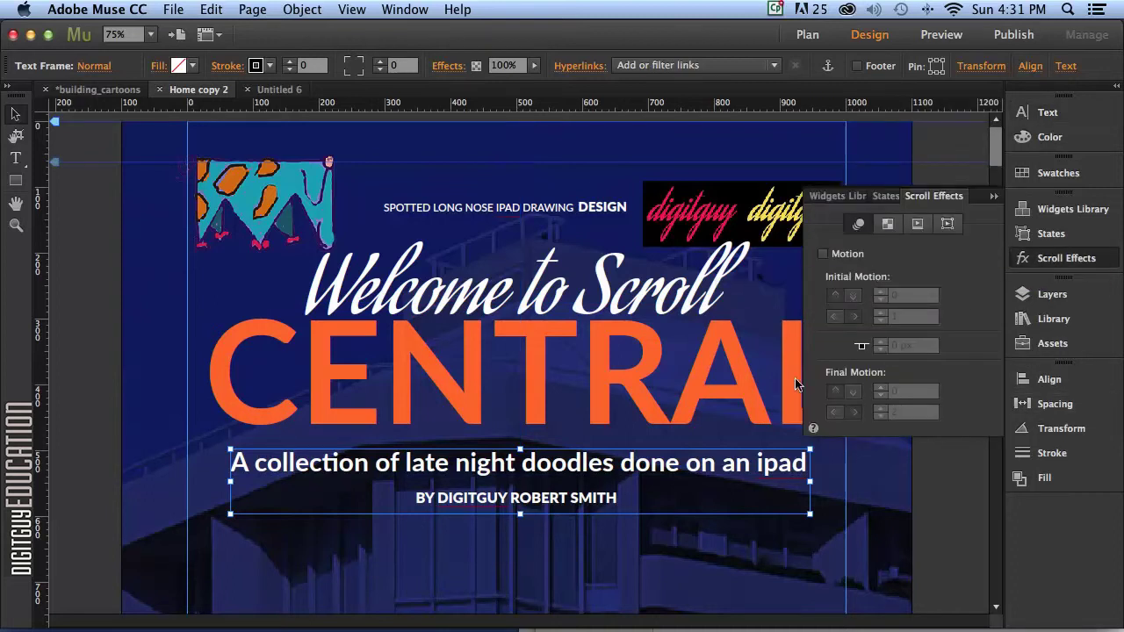
{"action": "left_click", "coordinate": [602, 502]}
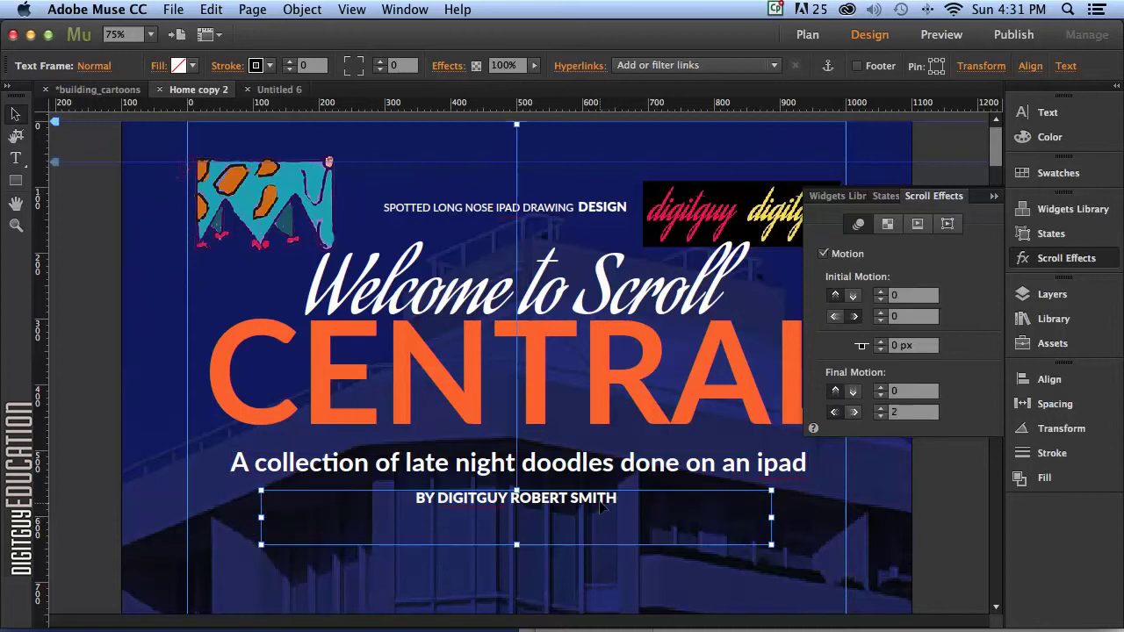
{"action": "left_click", "coordinate": [822, 253]}
Copy the tagline and byline frames from Home copy 2 into Untitled 6 and move them down below "CENTRAL".
{"action": "left_click", "coordinate": [558, 508]}
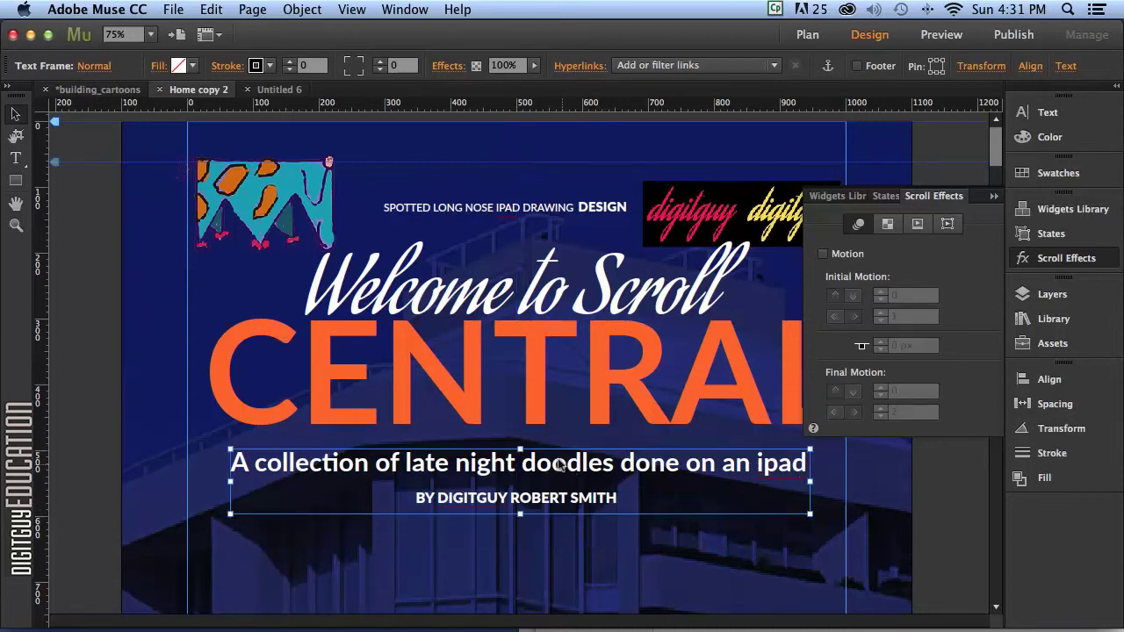
{"action": "left_click", "coordinate": [554, 502], "text": "shift"}
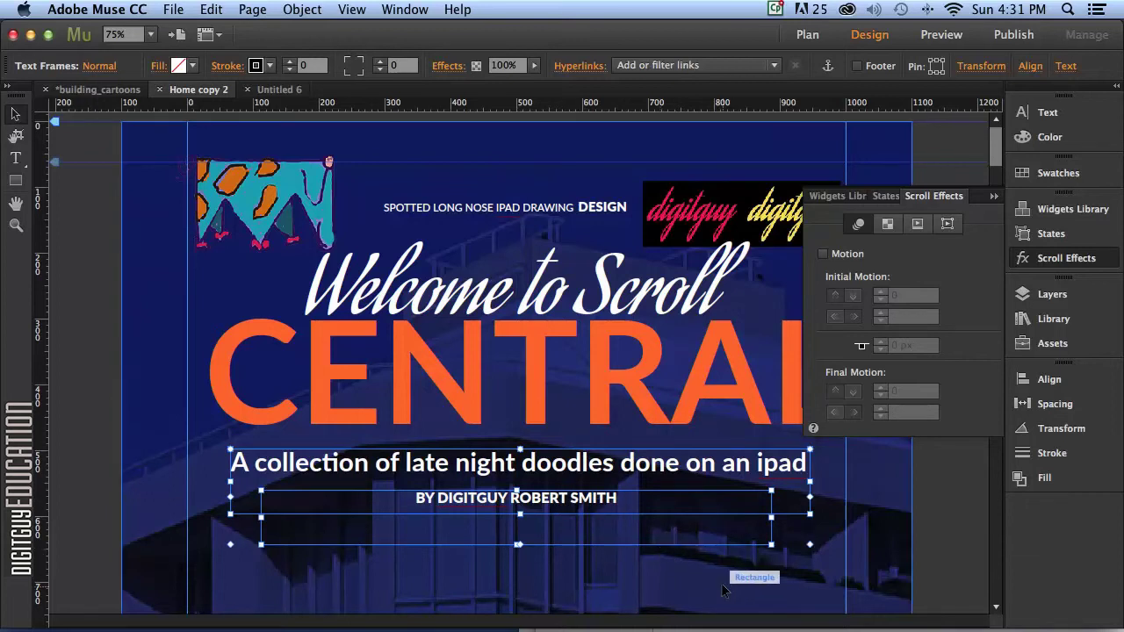
{"action": "left_click", "coordinate": [269, 91]}
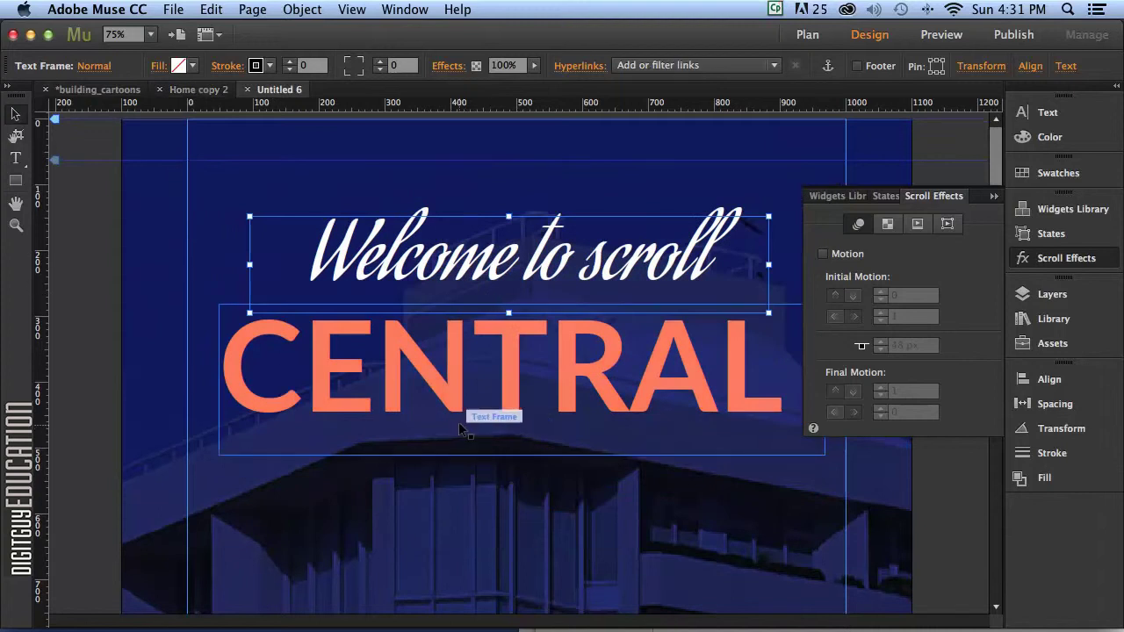
{"action": "key", "text": "super+v"}
{"action": "key", "text": "shift+Down"}
{"action": "key", "text": "shift+Down"}
{"action": "key", "text": "shift+Down"}
{"action": "key", "text": "shift+Down"}
{"action": "key", "text": "shift+Down"}
{"action": "key", "text": "shift+Down"}
{"action": "key", "text": "shift+Down"}
{"action": "key", "text": "shift+Down"}
{"action": "key", "text": "shift+Down"}
{"action": "key", "text": "shift+Down"}
{"action": "key", "text": "shift+Down"}
{"action": "key", "text": "shift+Down"}
{"action": "key", "text": "shift+Down"}
{"action": "key", "text": "shift+Down"}
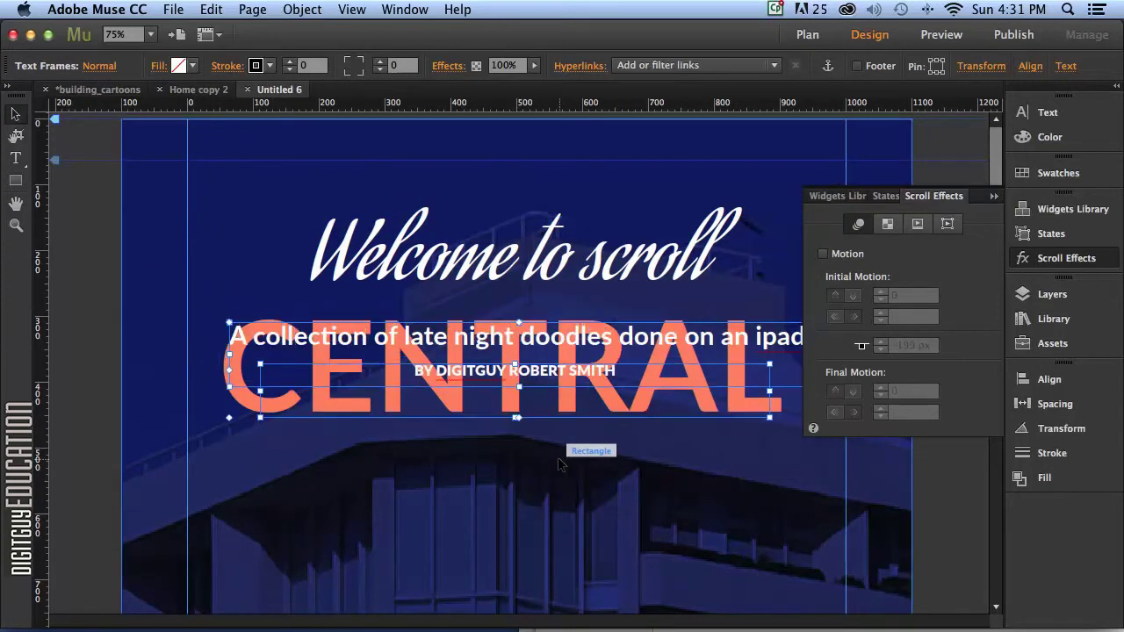
{"action": "key", "text": "shift+Down"}
{"action": "key", "text": "shift+Down"}
{"action": "key", "text": "shift+Down"}
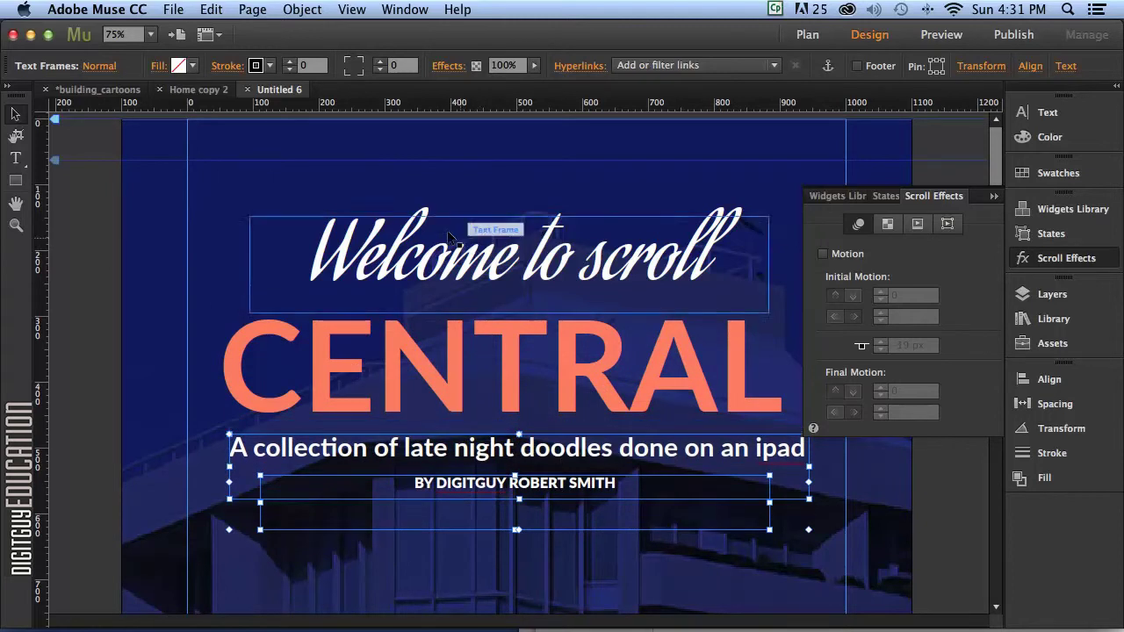
Copy the "SPOTTED LONG NOSE IPAD DRAWING DESIGN" frame from Home copy 2 into Untitled 6 and move it up above the "Welcome to scroll" heading.
{"action": "left_click", "coordinate": [173, 92]}
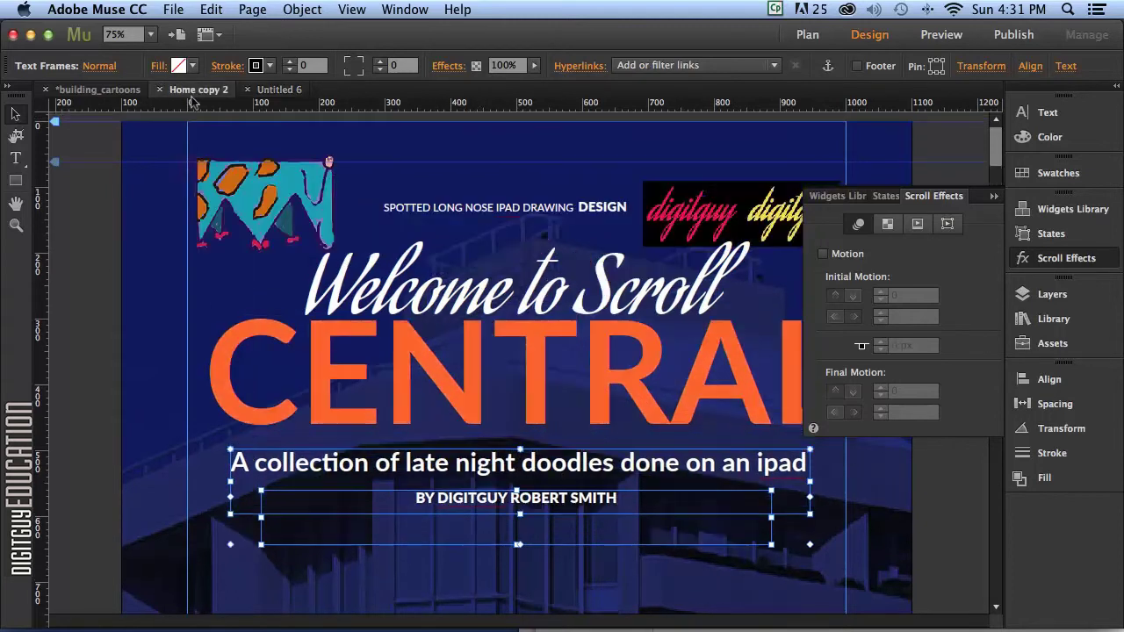
{"action": "left_click", "coordinate": [498, 218]}
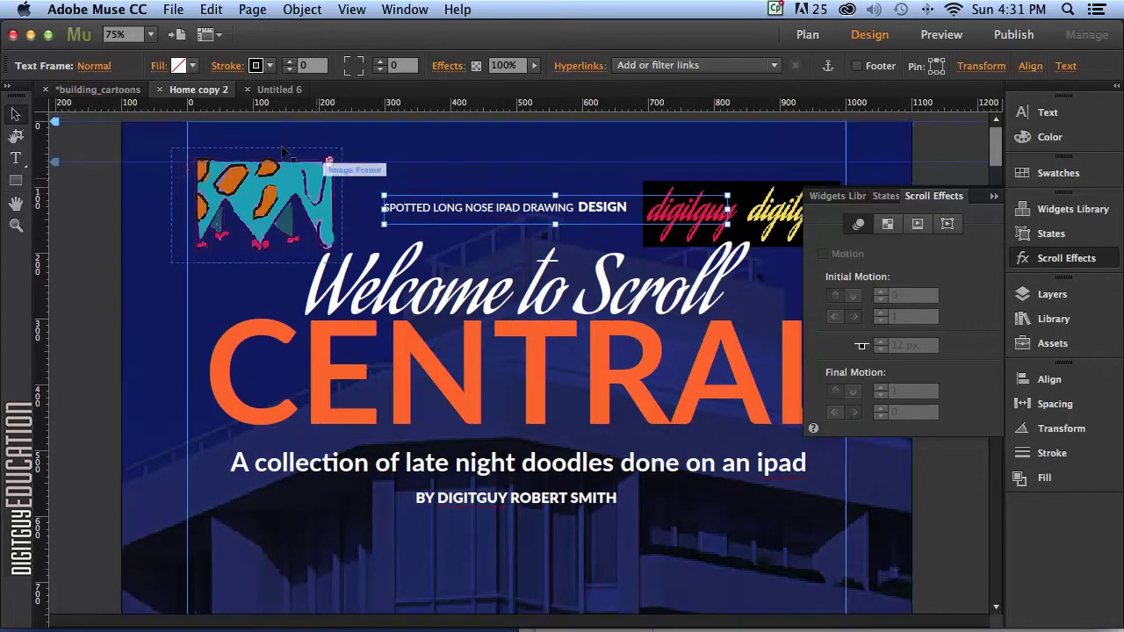
{"action": "left_click", "coordinate": [278, 91]}
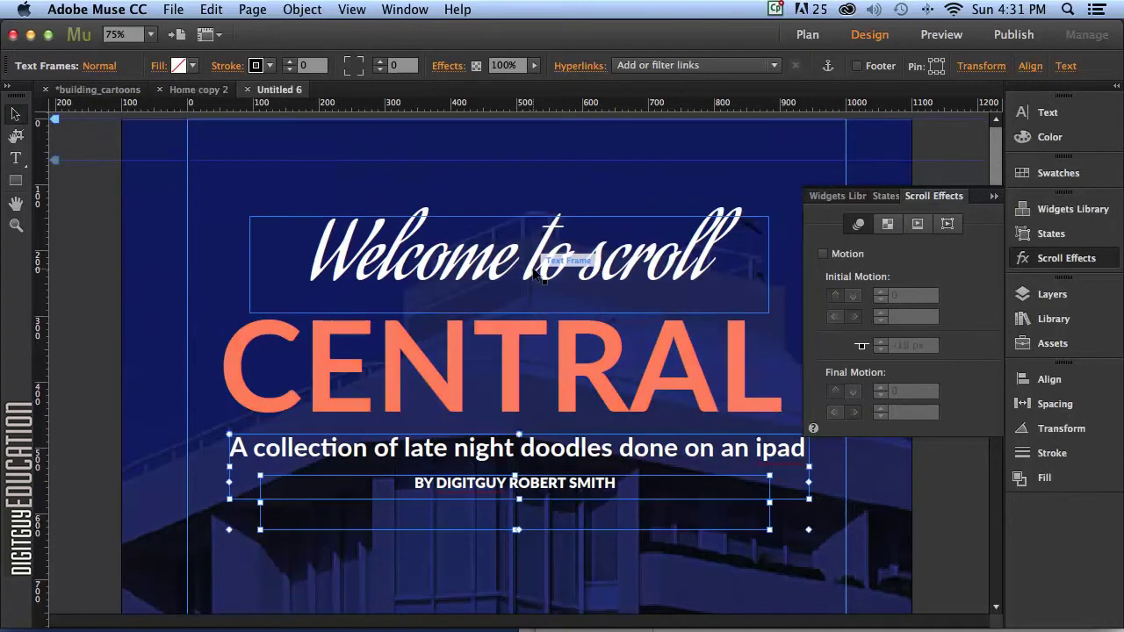
{"action": "key", "text": "shift+Up"}
{"action": "key", "text": "shift+Up"}
{"action": "key", "text": "shift+Up"}
{"action": "key", "text": "shift+Up"}
{"action": "key", "text": "shift+Up"}
{"action": "key", "text": "shift+Up"}
{"action": "key", "text": "shift+Up"}
{"action": "key", "text": "shift+Up"}
{"action": "key", "text": "shift+Up"}
{"action": "key", "text": "shift+Up"}
{"action": "key", "text": "shift+Up"}
{"action": "key", "text": "shift+Up"}
{"action": "key", "text": "shift+Up"}
{"action": "key", "text": "shift+Up"}
{"action": "key", "text": "shift+Up"}
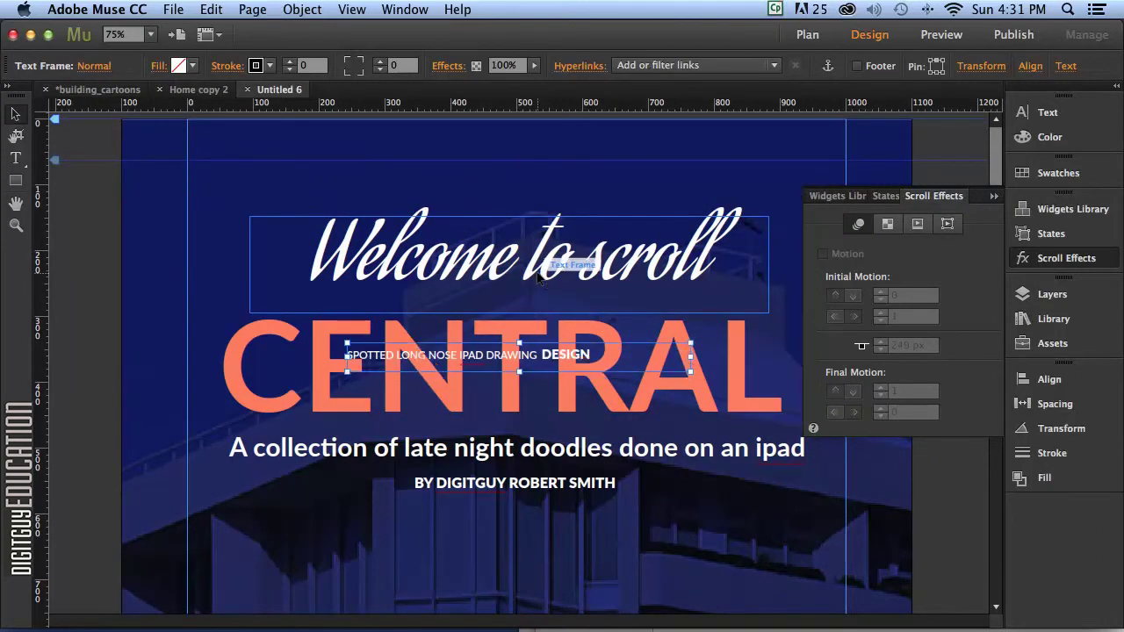
{"action": "key", "text": "shift+Up"}
{"action": "key", "text": "shift+Up"}
{"action": "key", "text": "shift+Up"}
{"action": "key", "text": "shift+Up"}
{"action": "key", "text": "shift+Up"}
{"action": "key", "text": "shift+Up"}
{"action": "key", "text": "shift+Up"}
{"action": "key", "text": "shift+Up"}
{"action": "key", "text": "shift+Up"}
{"action": "key", "text": "shift+Up"}
{"action": "key", "text": "shift+Up"}
{"action": "key", "text": "shift+Up"}
{"action": "key", "text": "shift+Up"}
{"action": "key", "text": "shift+Up"}
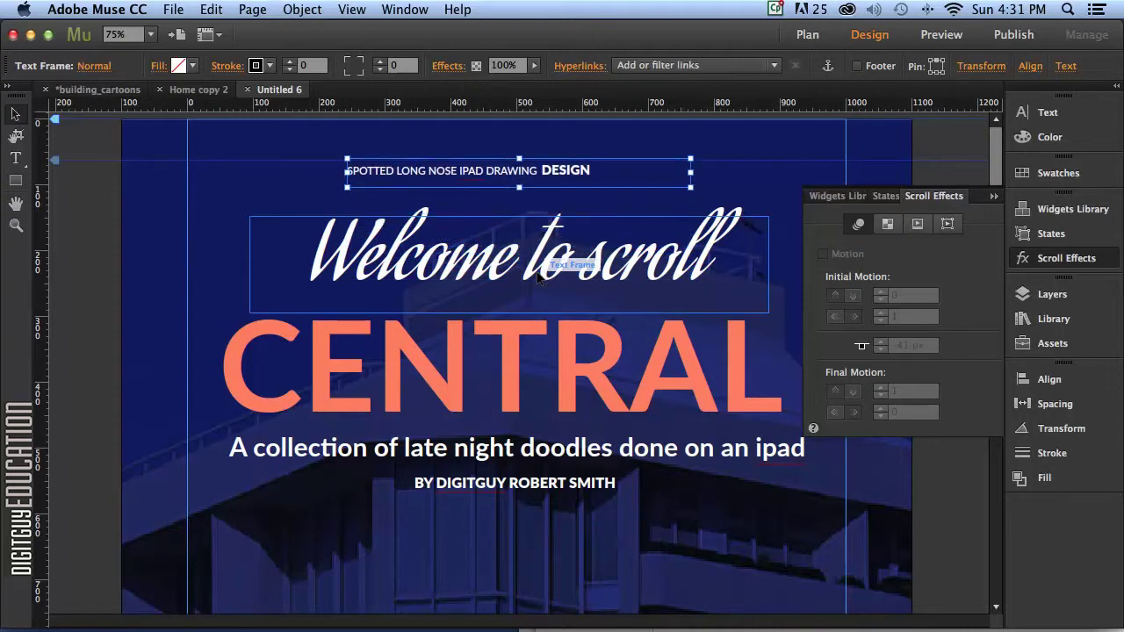
{"action": "key", "text": "shift+Up"}
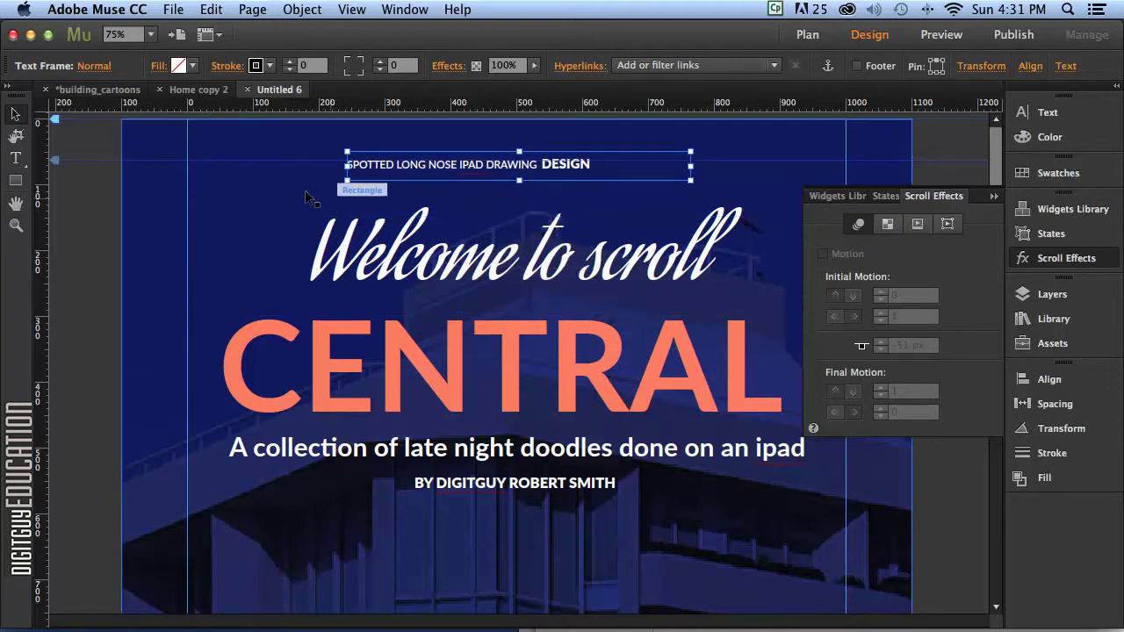
Place dog.png in the page's upper-left corner and shift it so the drawing lines up with the left page guide.
{"action": "left_click", "coordinate": [173, 9]}
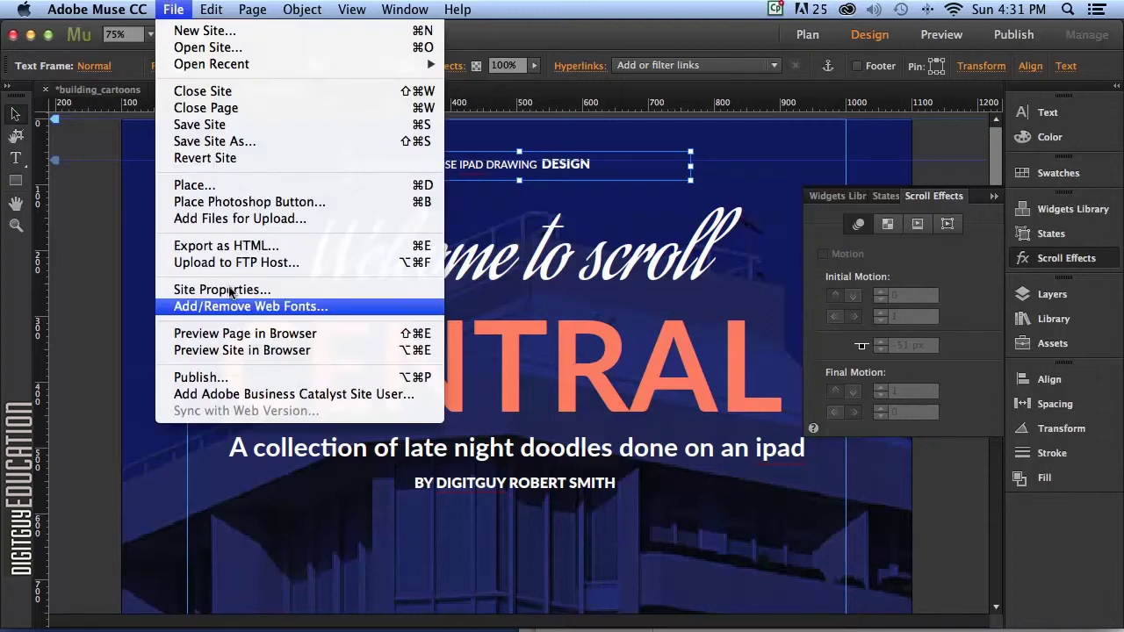
{"action": "left_click", "coordinate": [188, 184]}
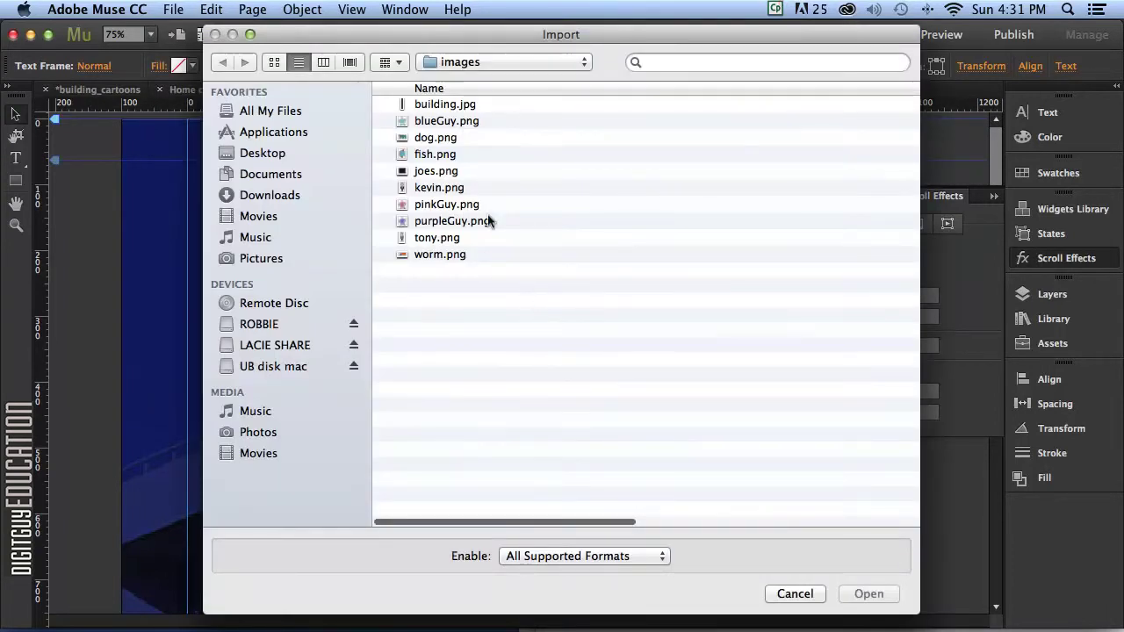
{"action": "left_click", "coordinate": [434, 139]}
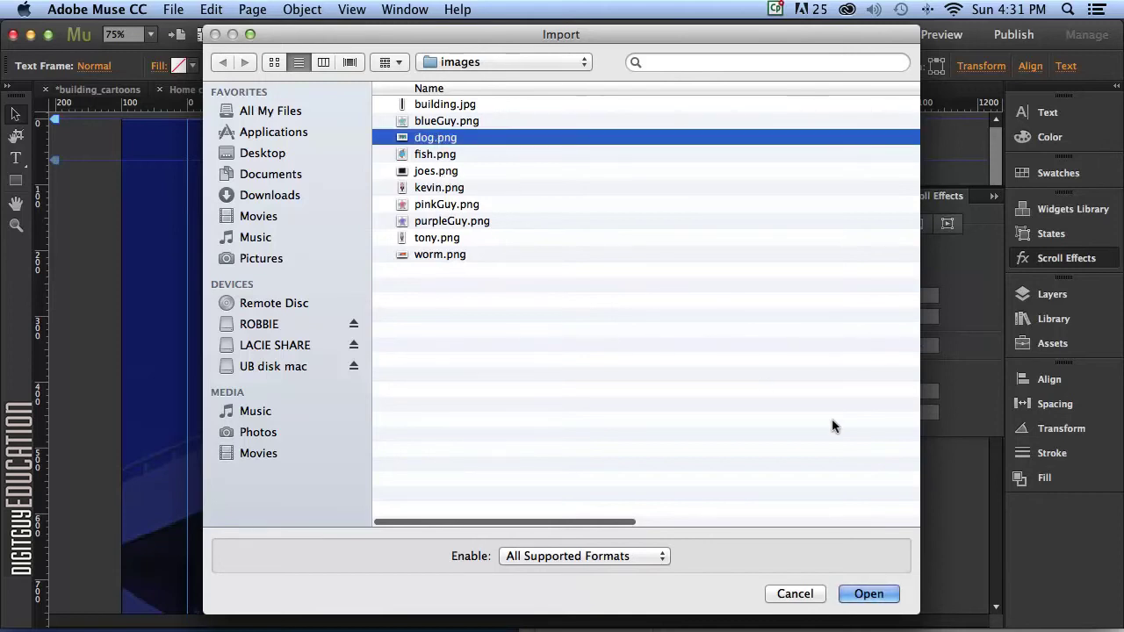
{"action": "left_click", "coordinate": [865, 595]}
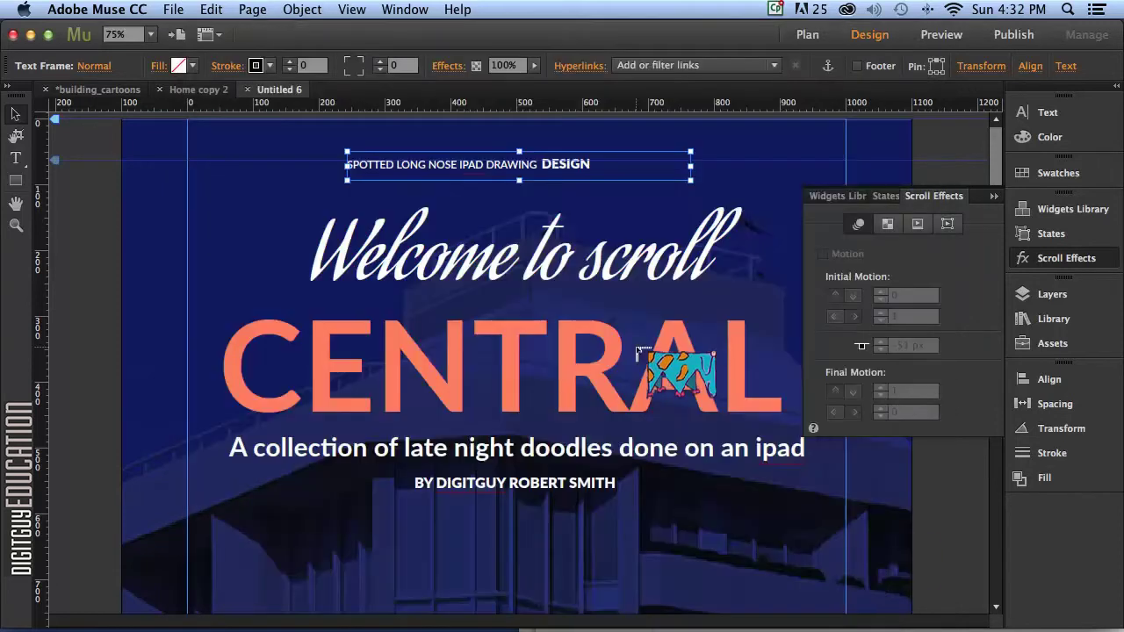
{"action": "left_click", "coordinate": [188, 139]}
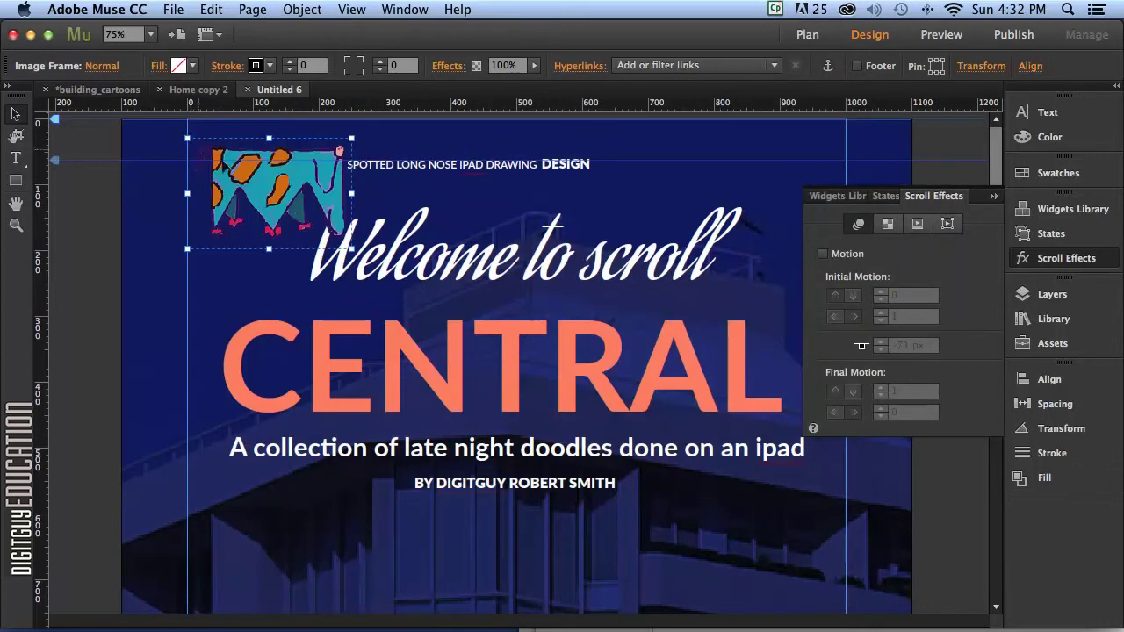
{"action": "left_click_drag", "start_coordinate": [267, 188], "coordinate": [241, 174]}
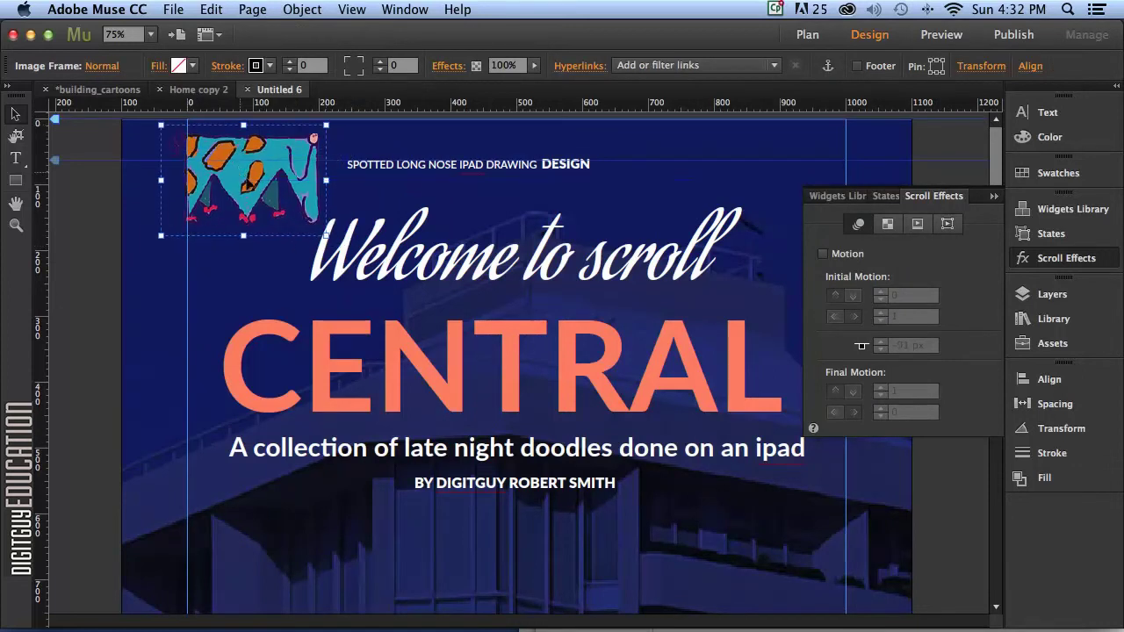
Place the animated "digitguy logo.oam" from the logo's animate_package folder in the page's upper-right area, at about X 650, Y 33.
{"action": "left_click", "coordinate": [173, 8]}
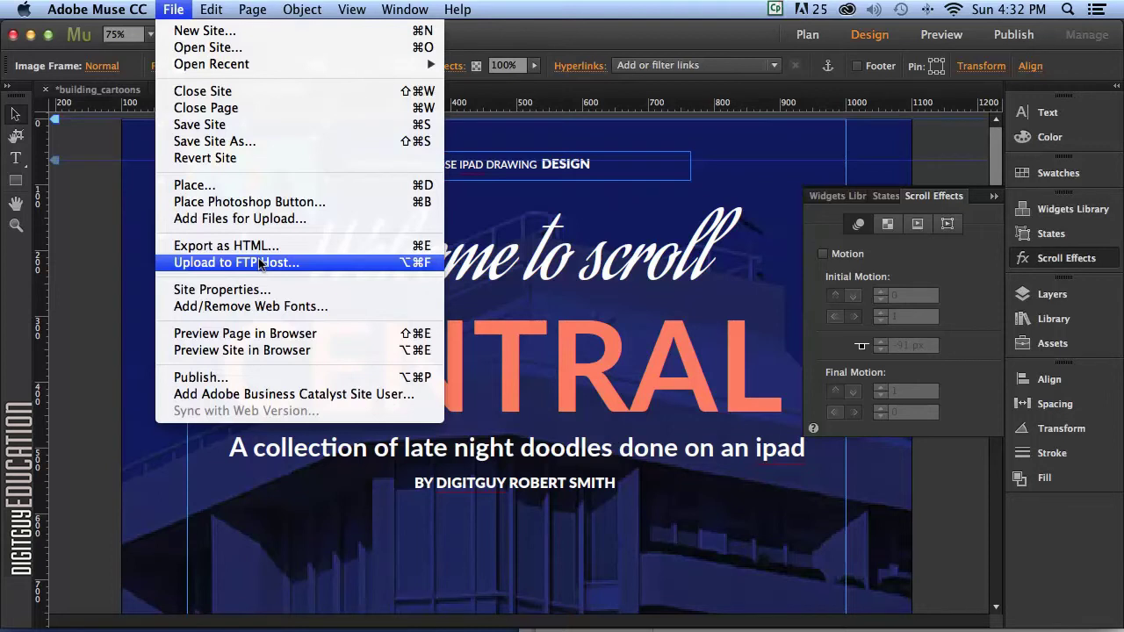
{"action": "left_click", "coordinate": [261, 186]}
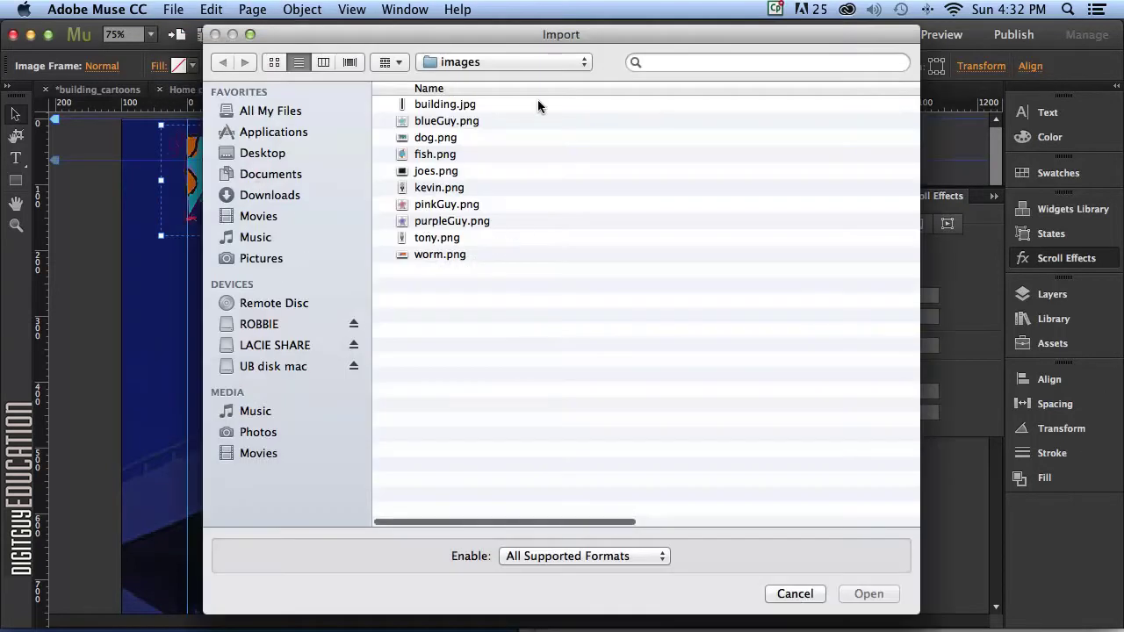
{"action": "left_click", "coordinate": [508, 60]}
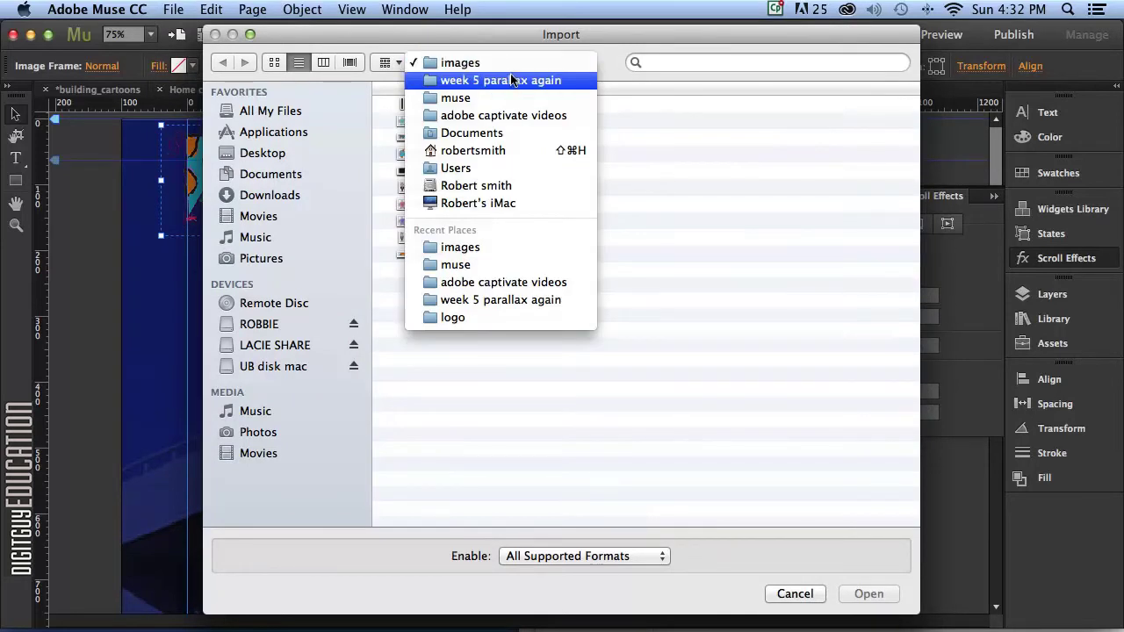
{"action": "left_click", "coordinate": [510, 77]}
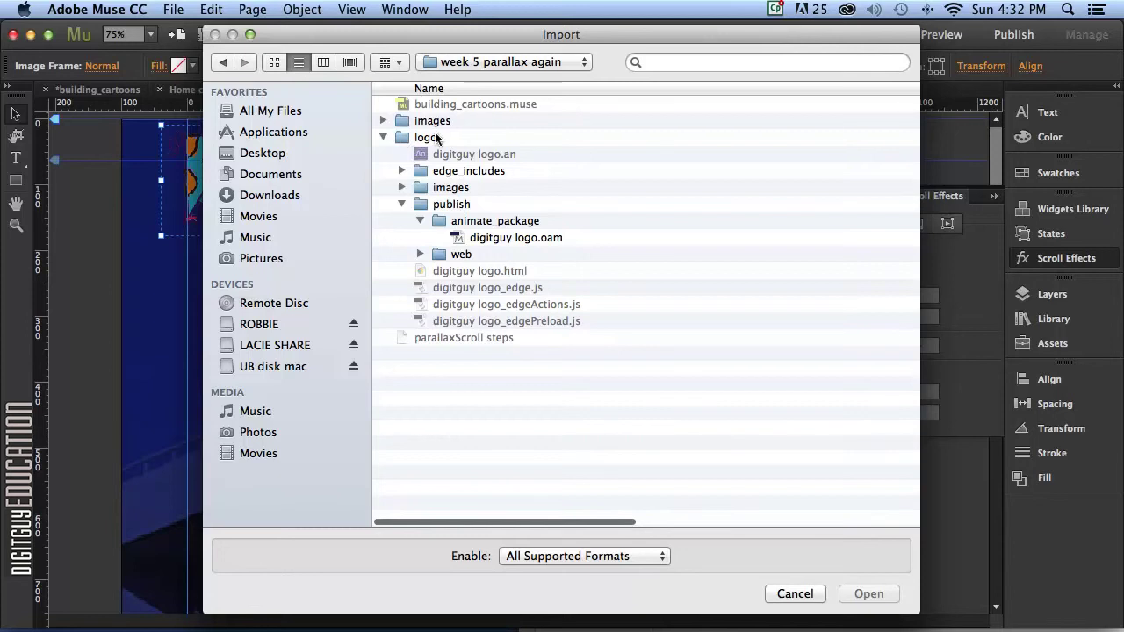
{"action": "left_click", "coordinate": [503, 239]}
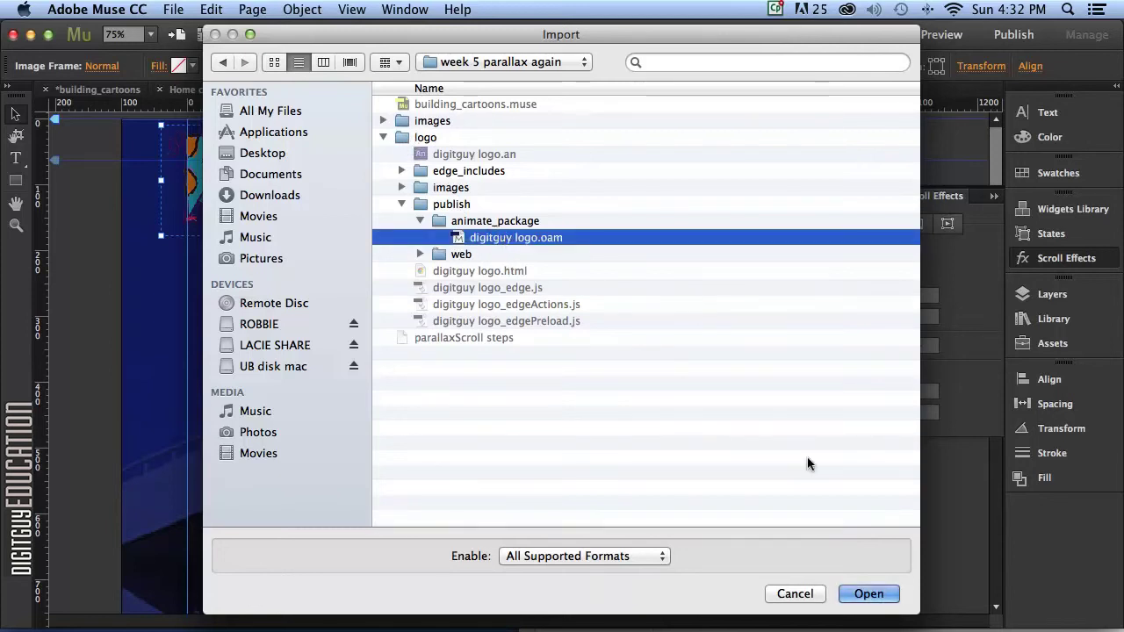
{"action": "left_click", "coordinate": [869, 593]}
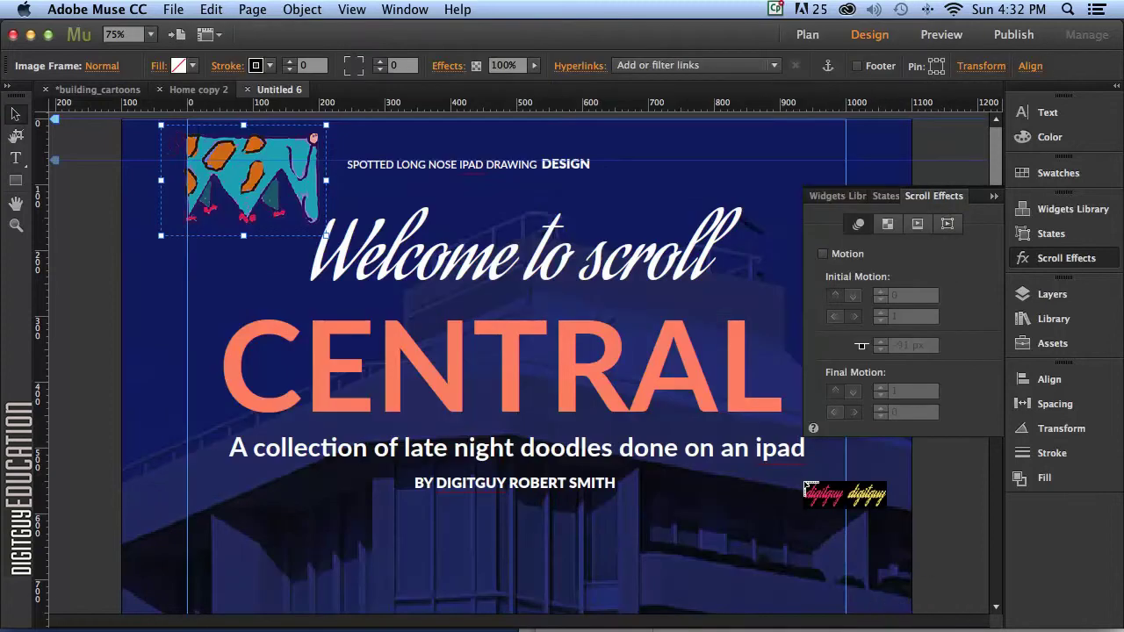
{"action": "left_click", "coordinate": [655, 150]}
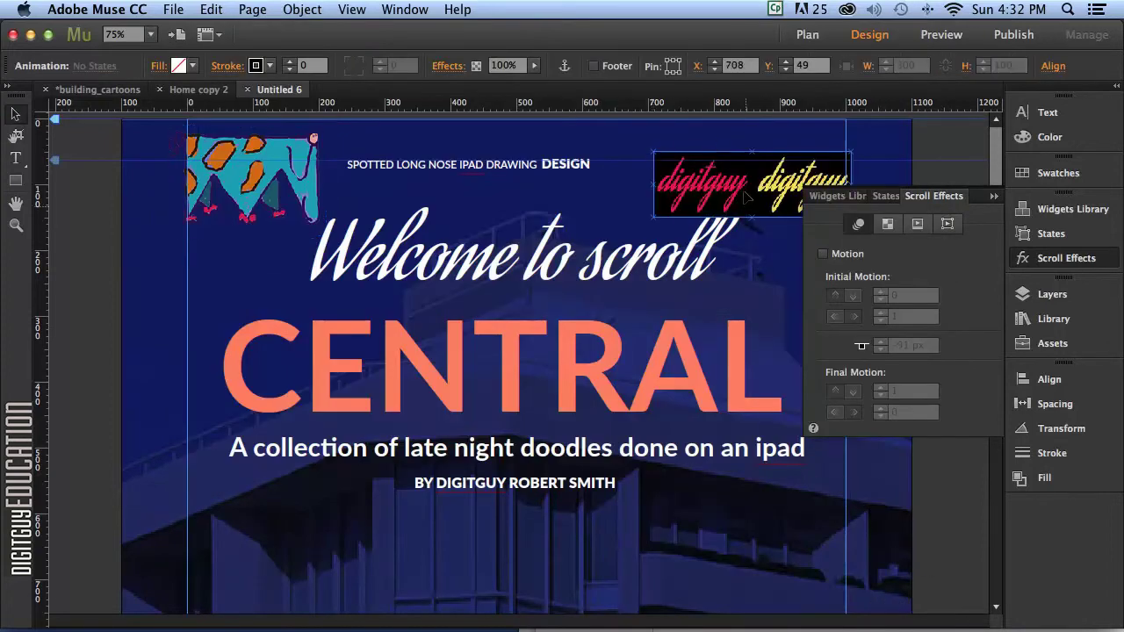
{"action": "left_click_drag", "start_coordinate": [767, 185], "coordinate": [725, 175]}
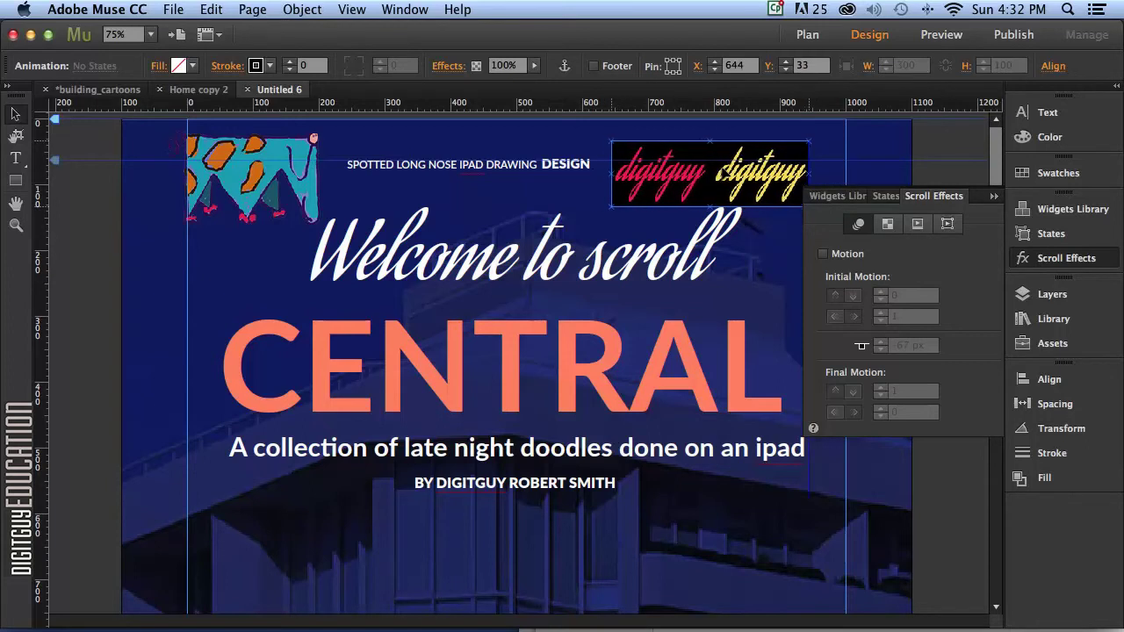
Move the "Welcome to scroll" heading down closer to "CENTRAL" and lower the "SPOTTED LONG NOSE IPAD DRAWING DESIGN" line slightly.
{"action": "left_click", "coordinate": [500, 273]}
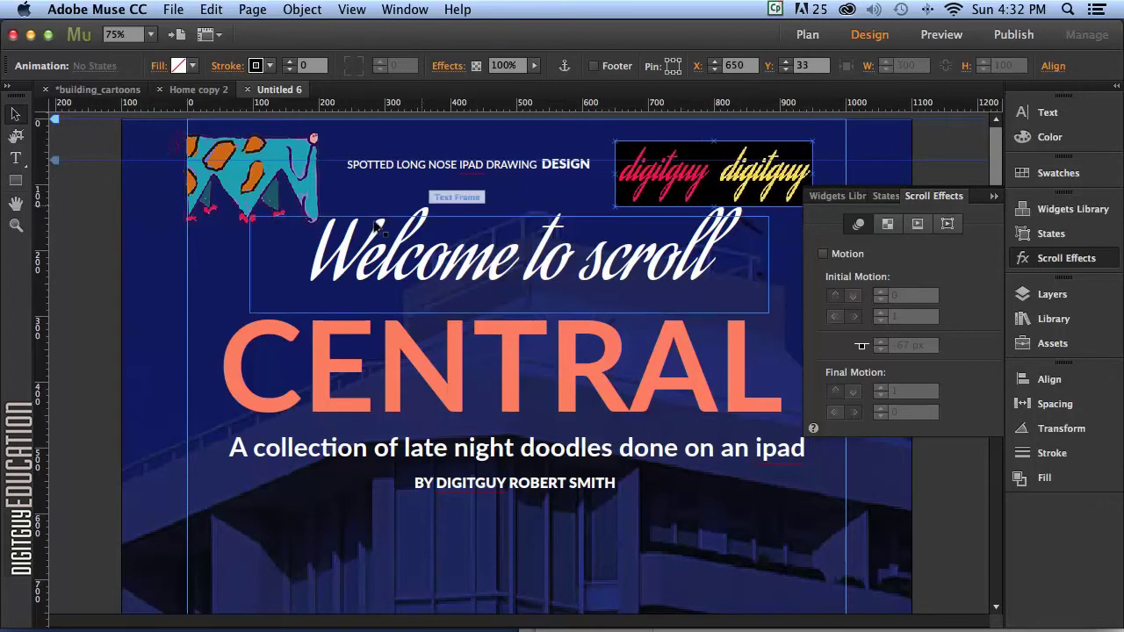
{"action": "left_click_drag", "start_coordinate": [500, 274], "coordinate": [494, 293]}
{"action": "mouse_move", "coordinate": [518, 164]}
{"action": "left_mouse_down"}
{"action": "mouse_move", "coordinate": [520, 182]}
{"action": "mouse_move", "coordinate": [519, 171]}
{"action": "left_mouse_up"}
Shift the digitguy logo right to about X 687, Y 35 and move the "SPOTTED LONG NOSE" line right, between the dog and the logo.
{"action": "left_click_drag", "start_coordinate": [738, 176], "coordinate": [763, 175]}
{"action": "left_click", "coordinate": [566, 179]}
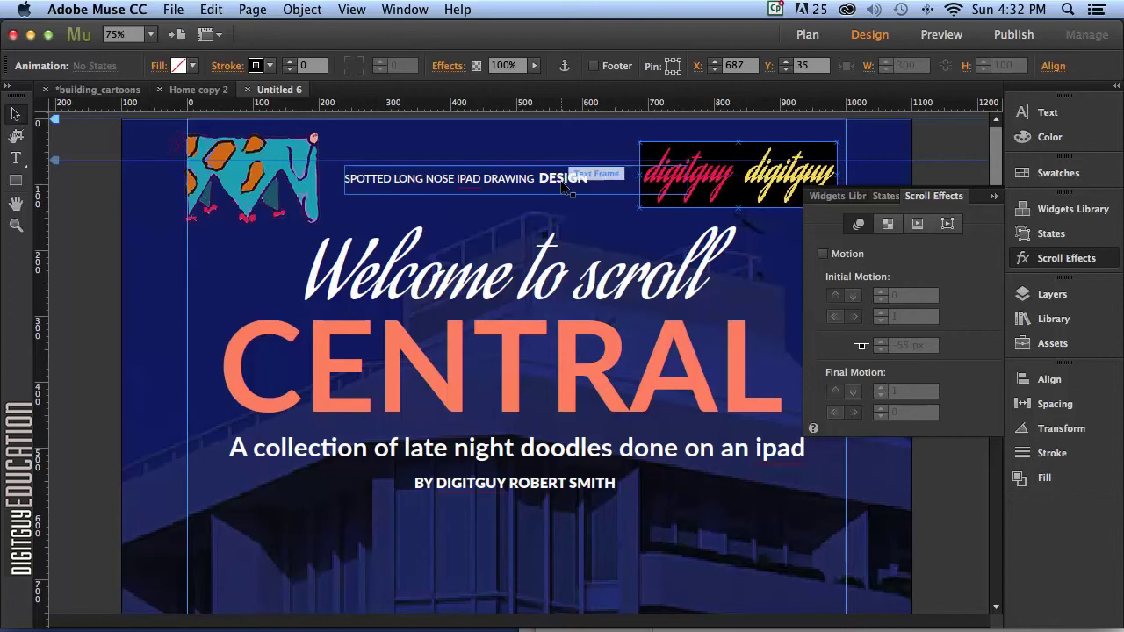
{"action": "left_click_drag", "start_coordinate": [566, 178], "coordinate": [580, 176]}
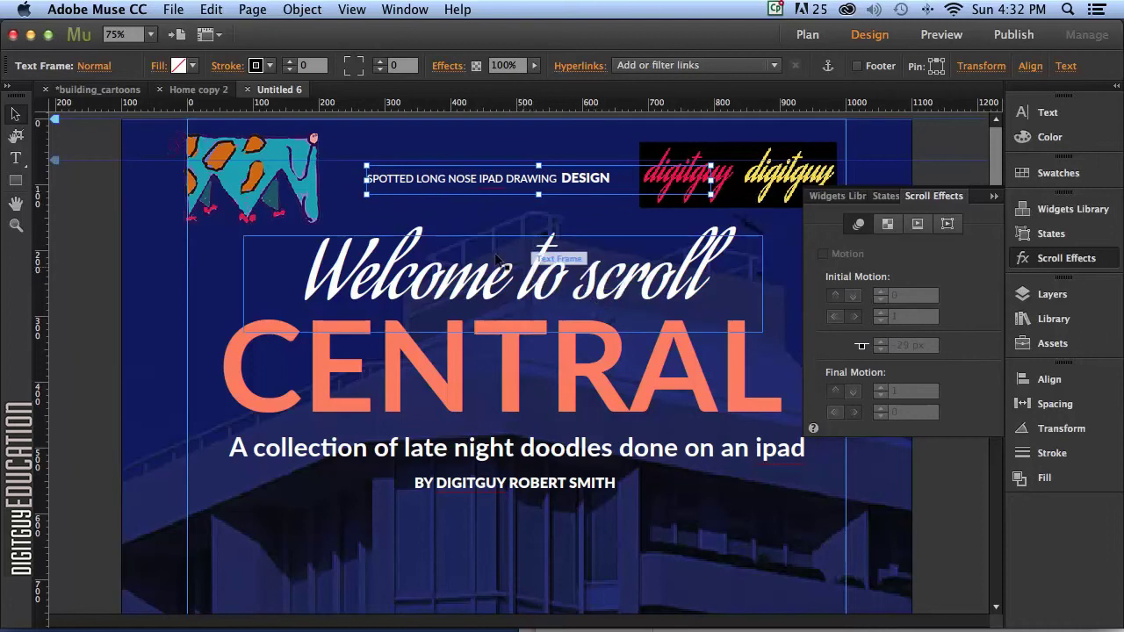
Preview the site in the browser, scroll the Untitled 6 page to check its header layout and logo animation, and close the preview.
{"action": "left_click", "coordinate": [172, 9]}
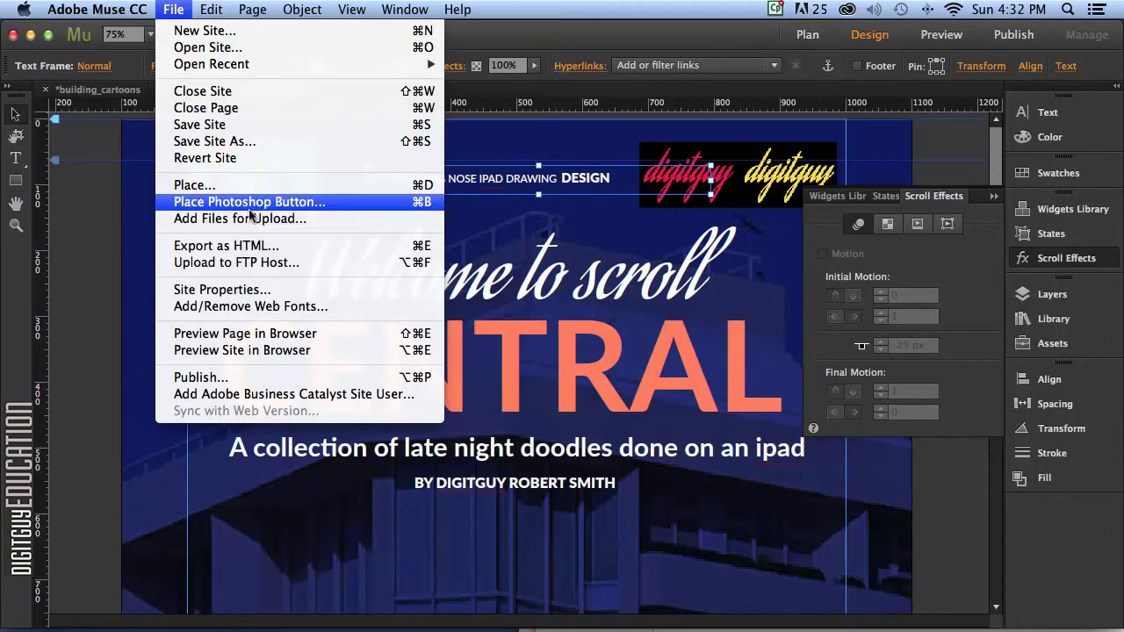
{"action": "key", "text": "super+alt+e"}
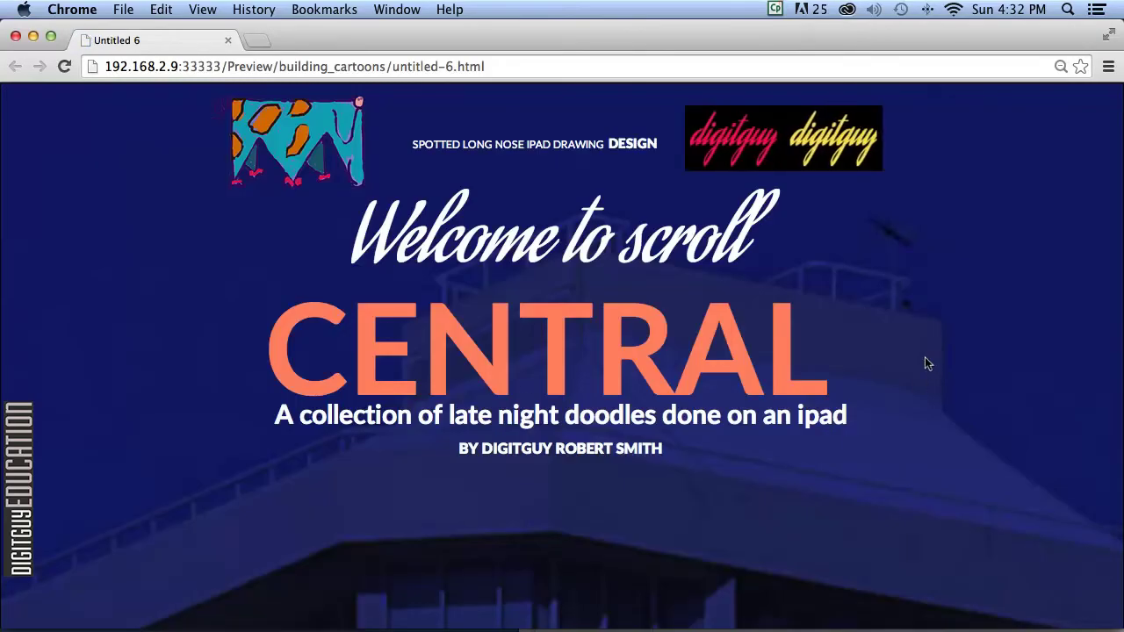
{"action": "scroll", "coordinate": [922, 362], "scroll_direction": "down", "scroll_amount": 2}
{"action": "scroll", "coordinate": [922, 368], "scroll_direction": "up", "scroll_amount": 2}
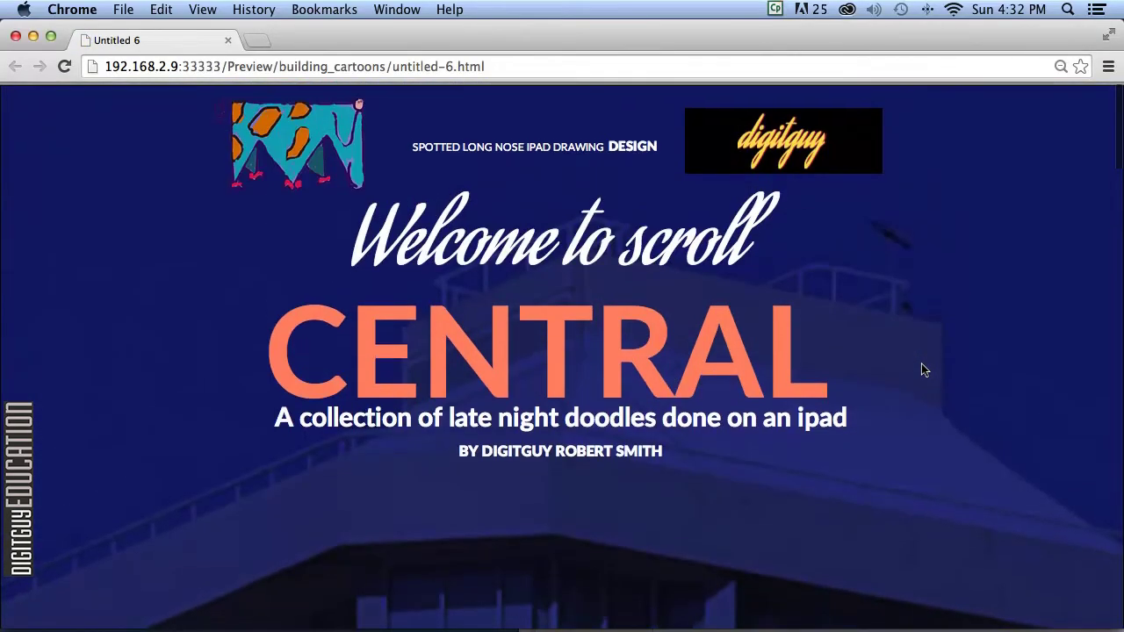
{"action": "scroll", "coordinate": [922, 369], "scroll_direction": "down", "scroll_amount": 5}
{"action": "scroll", "coordinate": [922, 369], "scroll_direction": "down", "scroll_amount": 1}
{"action": "scroll", "coordinate": [922, 369], "scroll_direction": "up", "scroll_amount": 4}
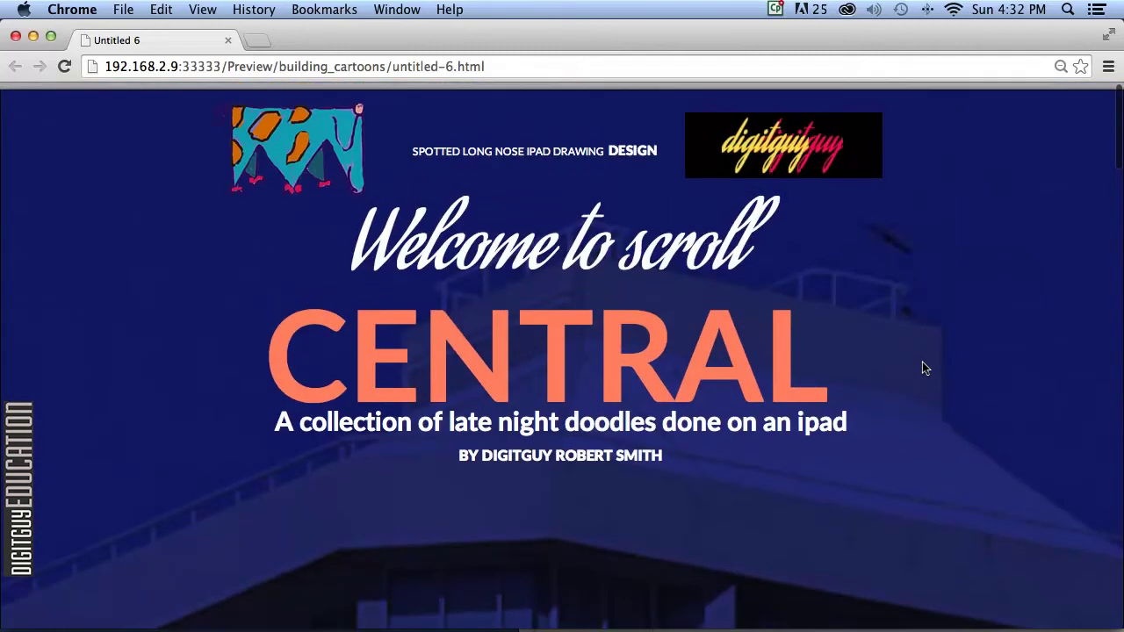
{"action": "scroll", "coordinate": [922, 369], "scroll_direction": "down", "scroll_amount": 2}
{"action": "scroll", "coordinate": [923, 364], "scroll_direction": "up", "scroll_amount": 2}
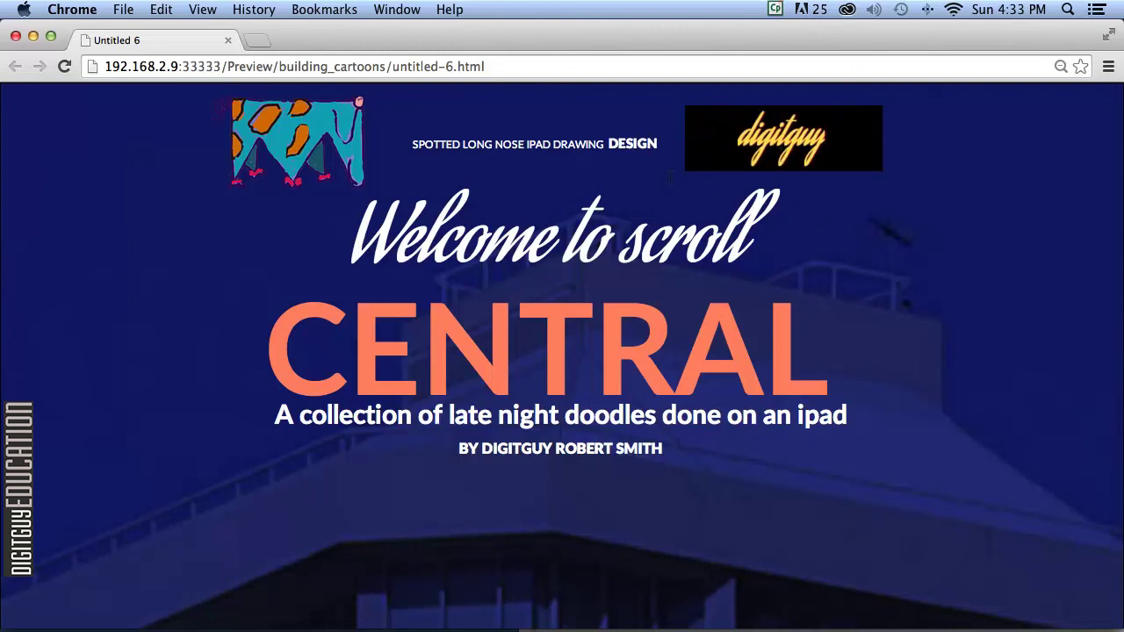
{"action": "key", "text": "super+w"}
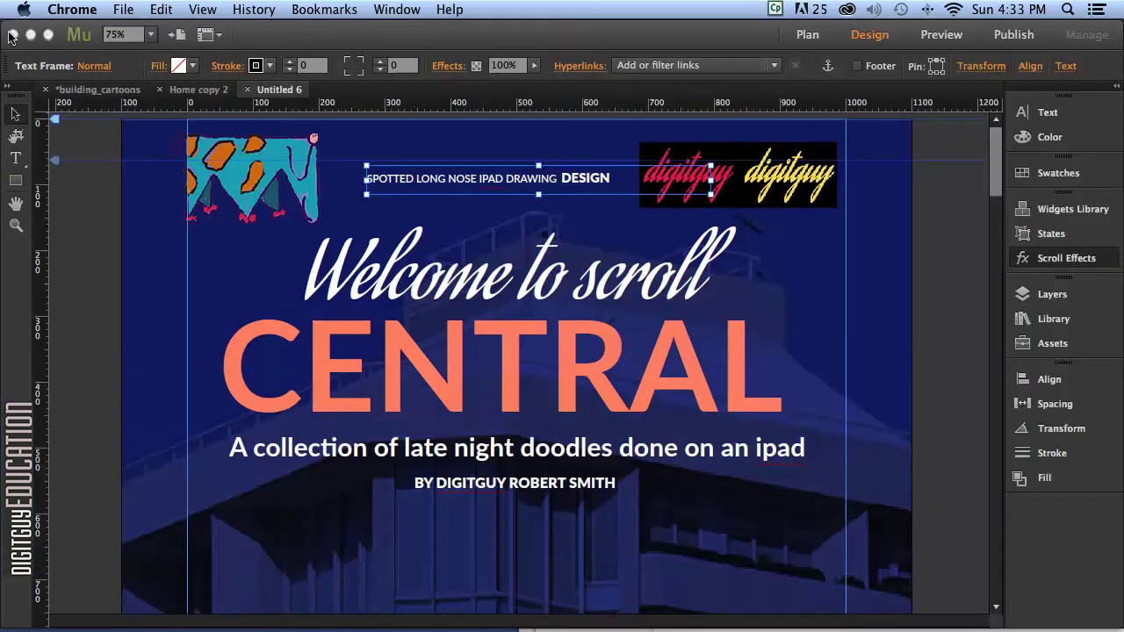
{"action": "left_click", "coordinate": [932, 288]}
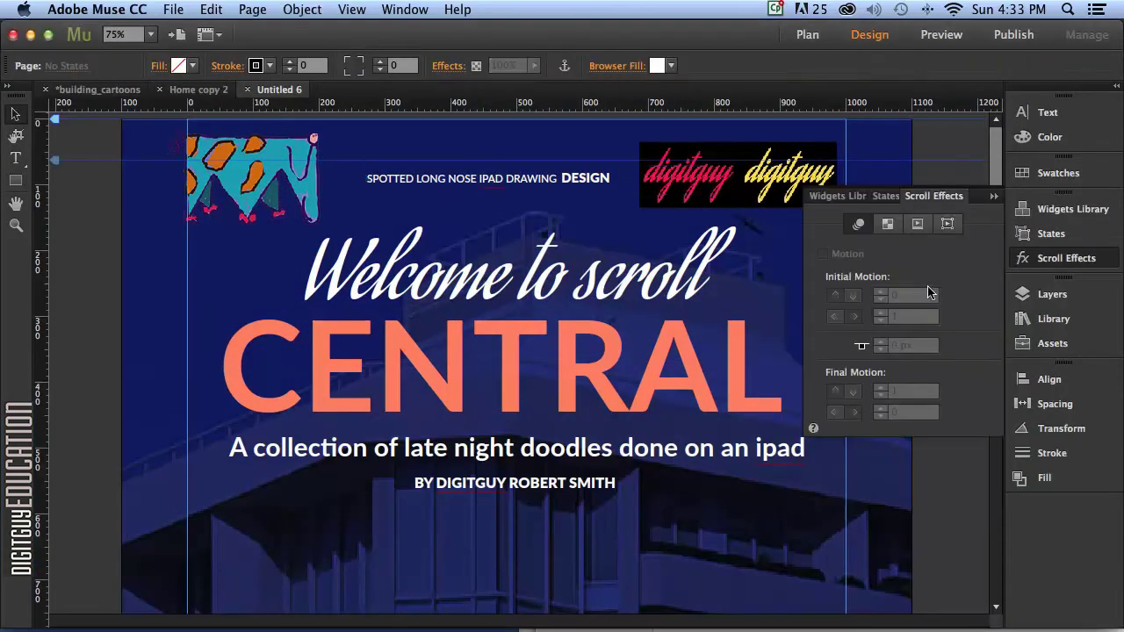